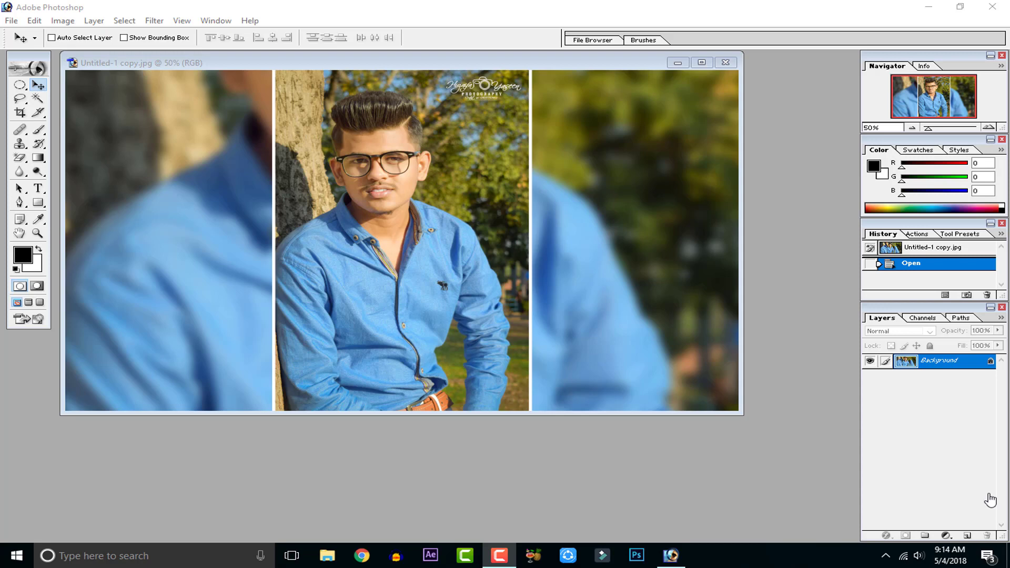
- Maximise, then restore and reposition the finished triptych example window
{"action": "double_click", "coordinate": [403, 63]}
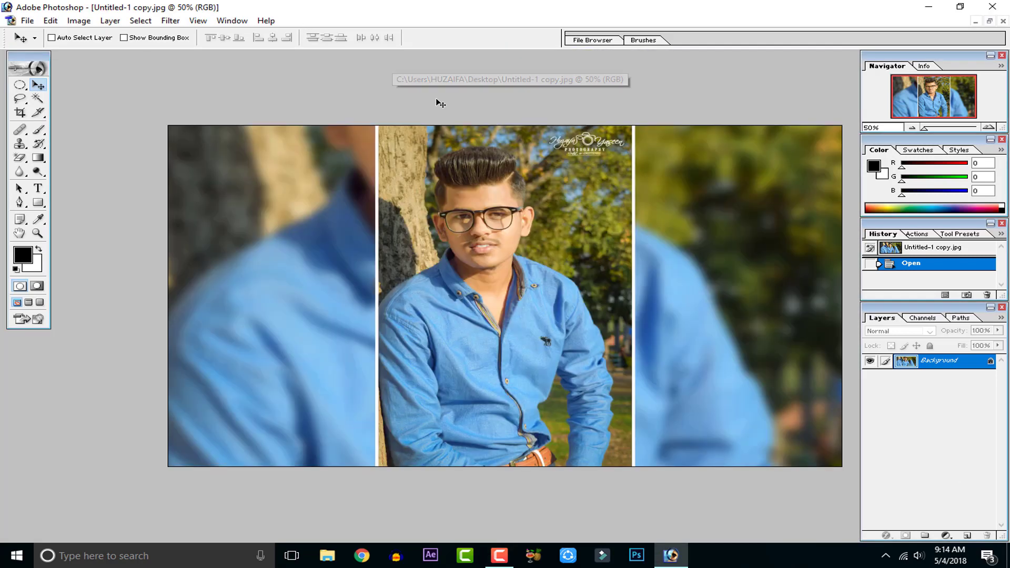
{"action": "left_click", "coordinate": [990, 20]}
{"action": "left_click_drag", "start_coordinate": [498, 65], "coordinate": [521, 101]}
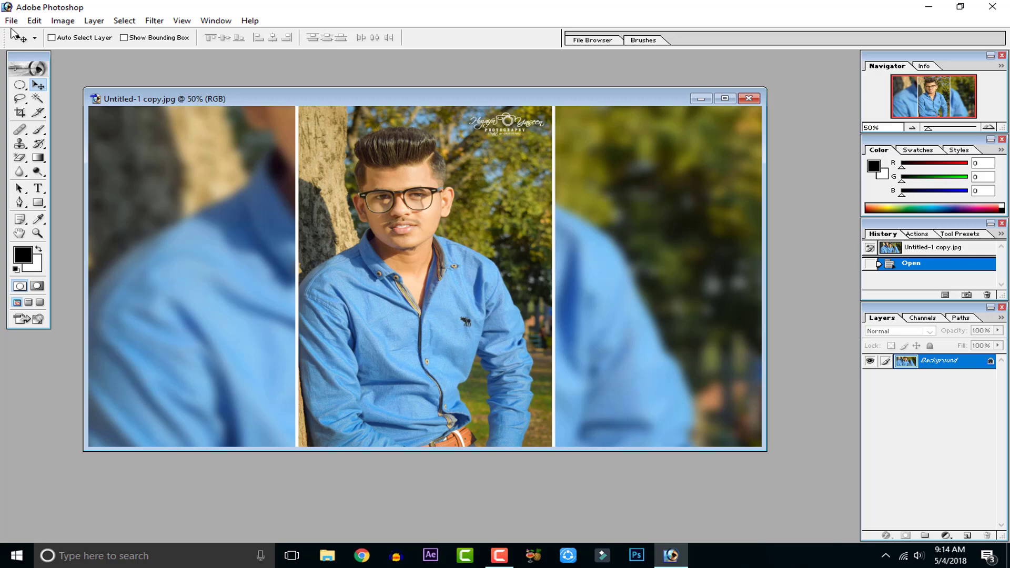
- Create a white 1920 x 1080 HDTV 1080i document and close the finished example
{"action": "left_click", "coordinate": [12, 22]}
{"action": "left_click", "coordinate": [26, 35]}
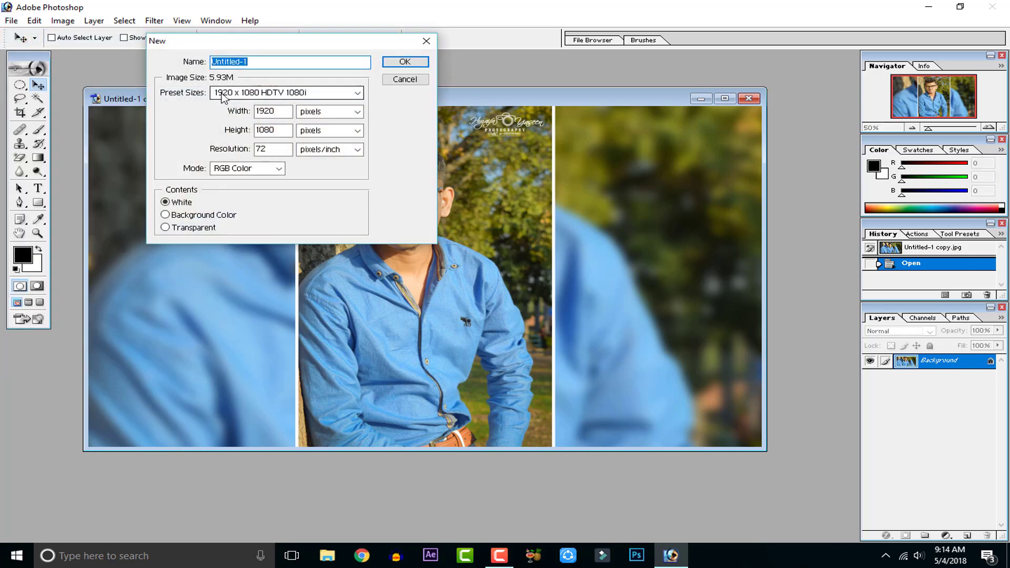
{"action": "left_click", "coordinate": [246, 96]}
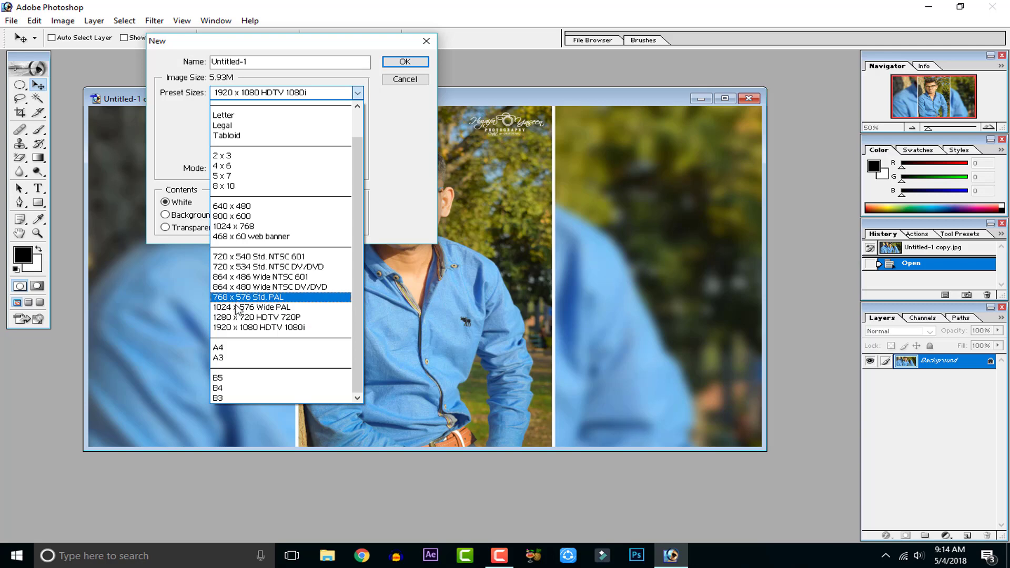
{"action": "left_click", "coordinate": [242, 327]}
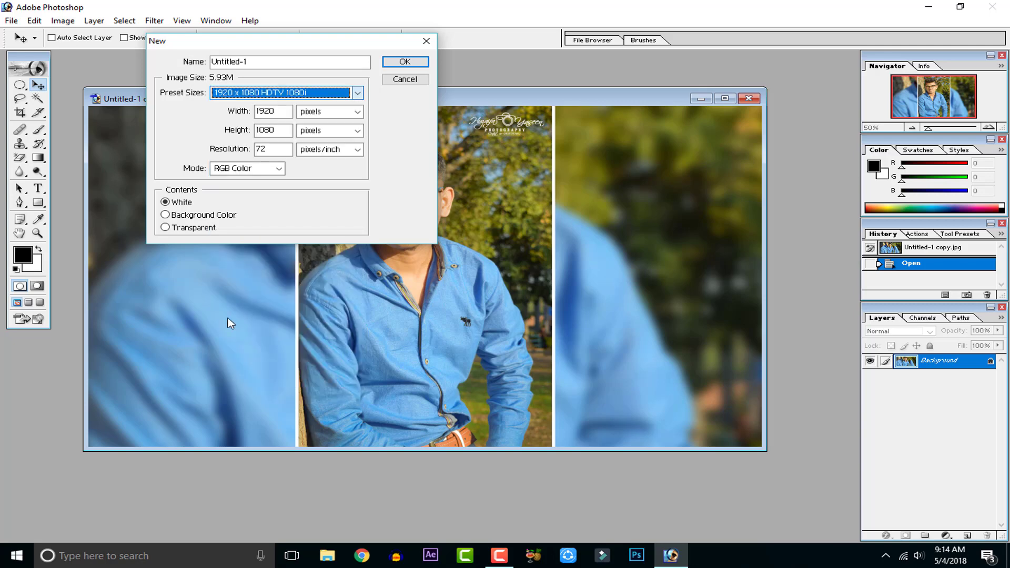
{"action": "left_click", "coordinate": [405, 63]}
{"action": "left_click", "coordinate": [643, 444]}
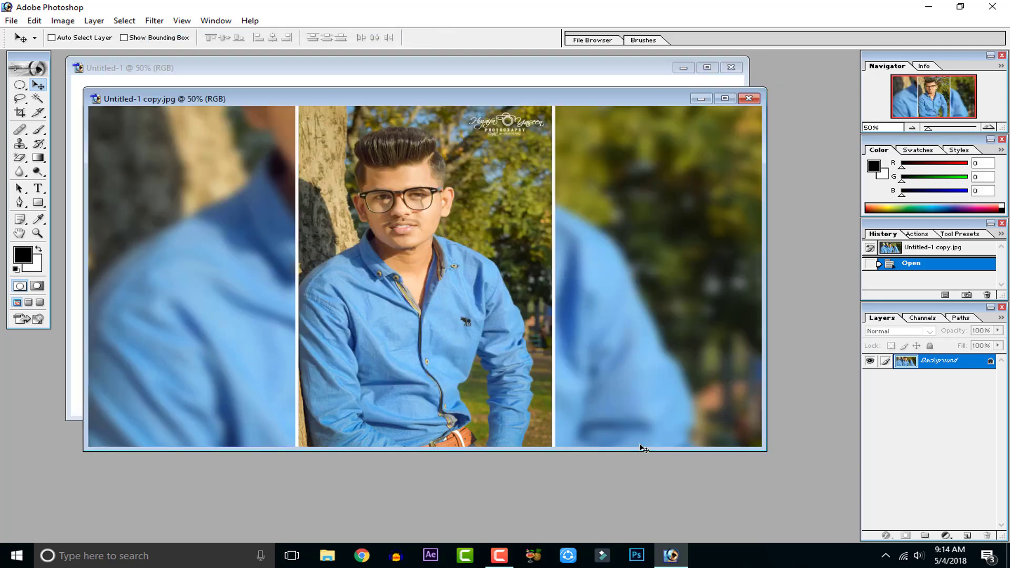
{"action": "left_click", "coordinate": [749, 100]}
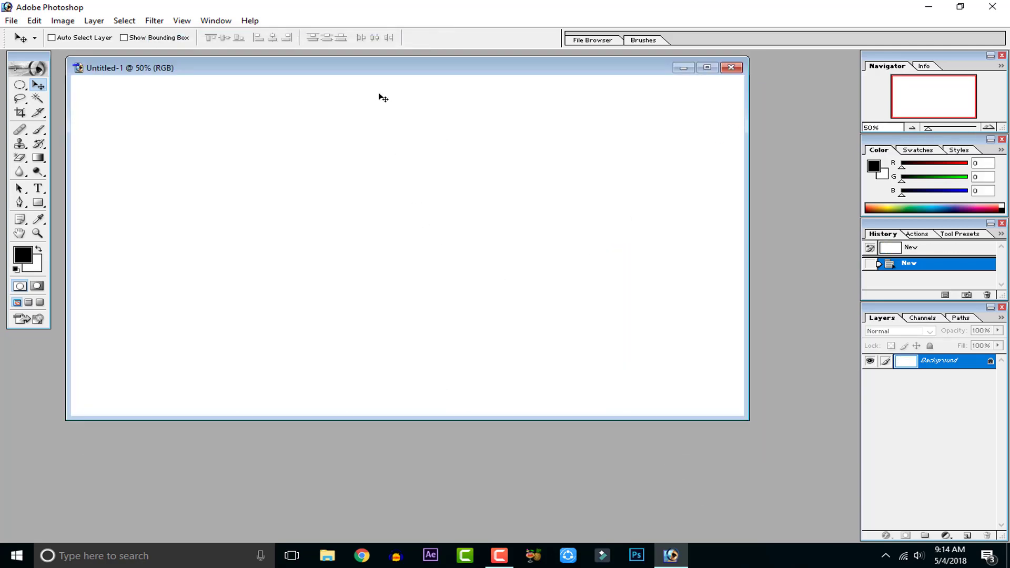
- Open DSC_0231.jpg from the photos folder on New Volume (D:)
{"action": "left_click_drag", "start_coordinate": [380, 76], "coordinate": [449, 117]}
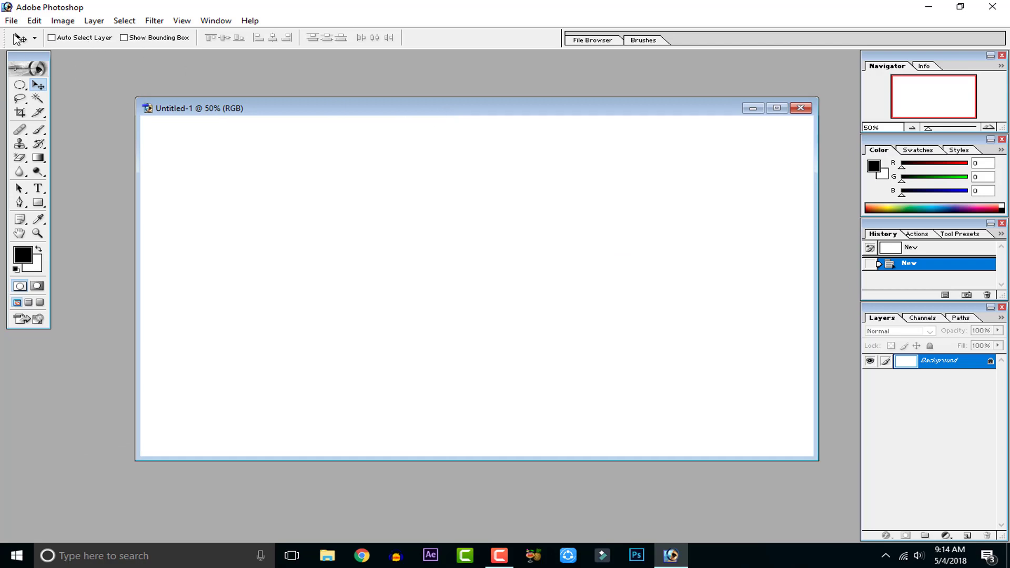
{"action": "left_click", "coordinate": [13, 21]}
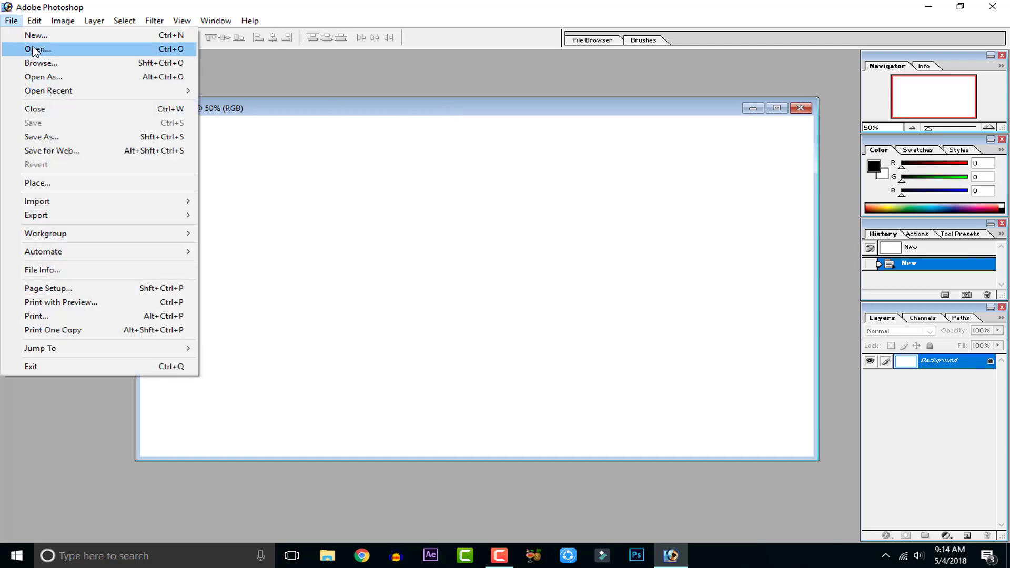
{"action": "left_click", "coordinate": [37, 49]}
{"action": "scroll", "coordinate": [401, 167], "scroll_direction": "down", "scroll_amount": 5}
{"action": "scroll", "coordinate": [401, 168], "scroll_direction": "down", "scroll_amount": 3}
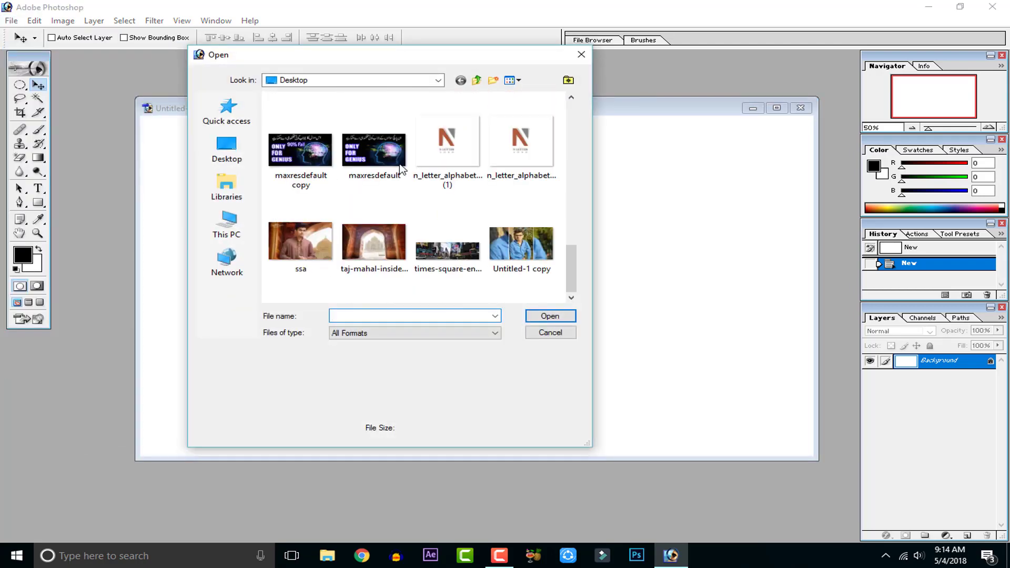
{"action": "scroll", "coordinate": [401, 167], "scroll_direction": "up", "scroll_amount": 10}
{"action": "left_click", "coordinate": [228, 225]}
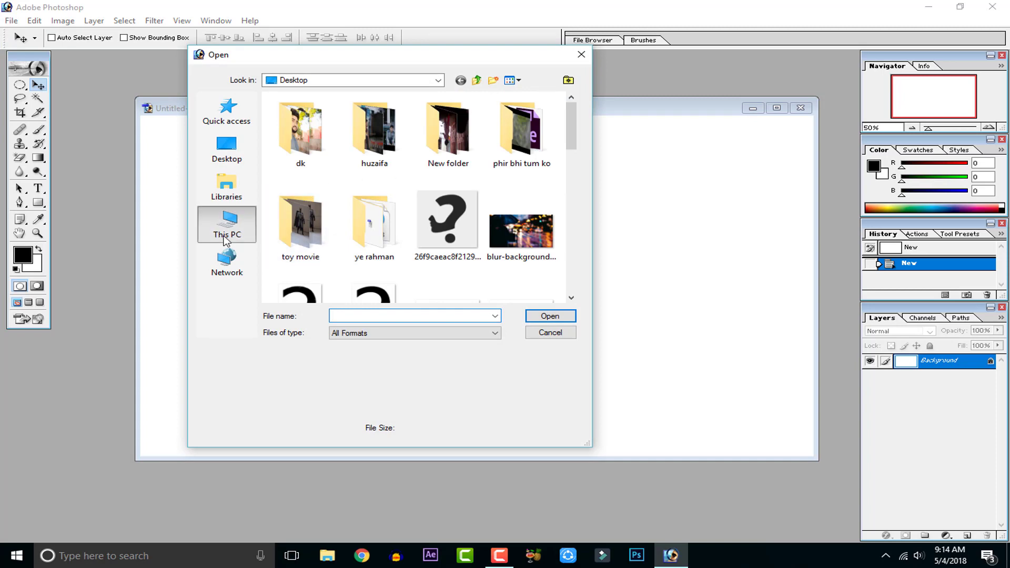
{"action": "scroll", "coordinate": [362, 200], "scroll_direction": "down", "scroll_amount": 2}
{"action": "double_click", "coordinate": [368, 255]}
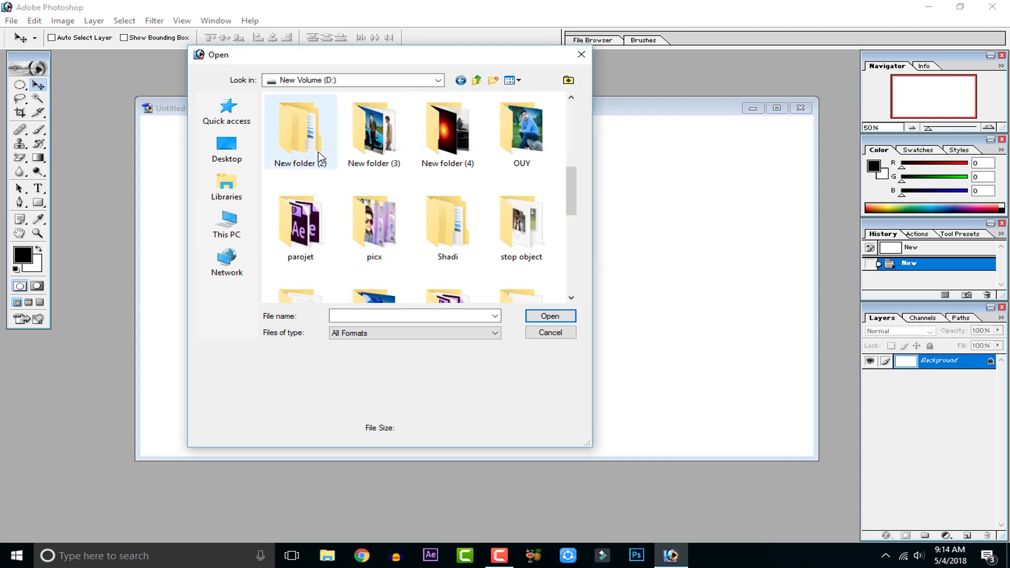
{"action": "scroll", "coordinate": [336, 195], "scroll_direction": "up", "scroll_amount": 2}
{"action": "double_click", "coordinate": [323, 194]}
{"action": "double_click", "coordinate": [322, 129]}
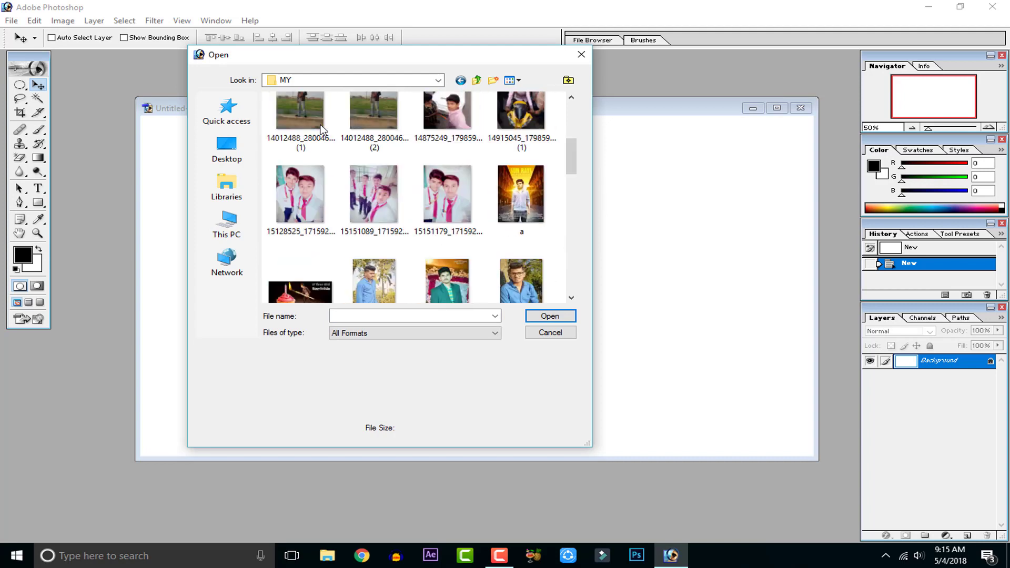
- Drag the portrait into Untitled-1 as Layer 1, close the original, and reposition it
{"action": "left_click_drag", "start_coordinate": [347, 208], "coordinate": [480, 224]}
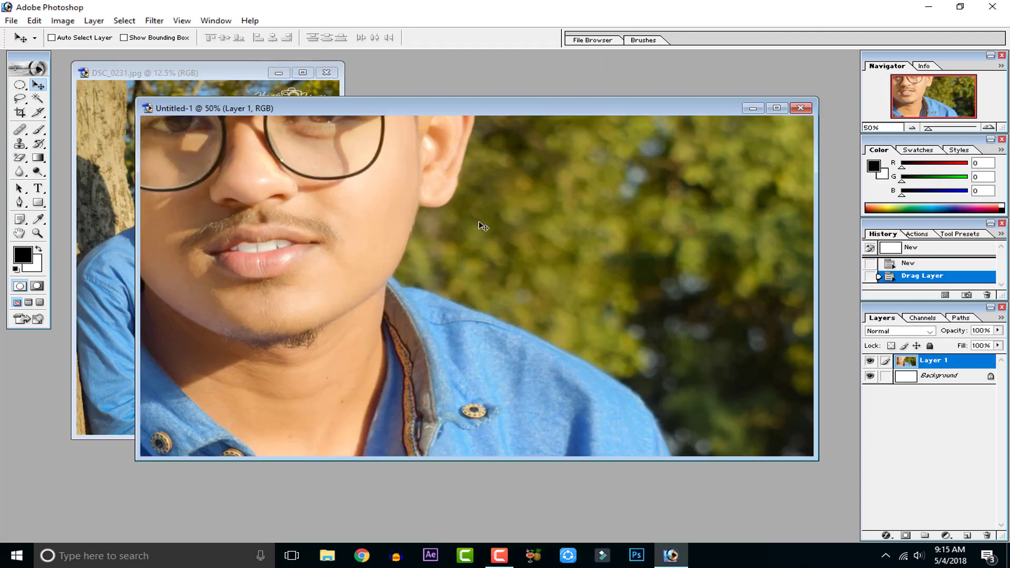
{"action": "left_click", "coordinate": [327, 74]}
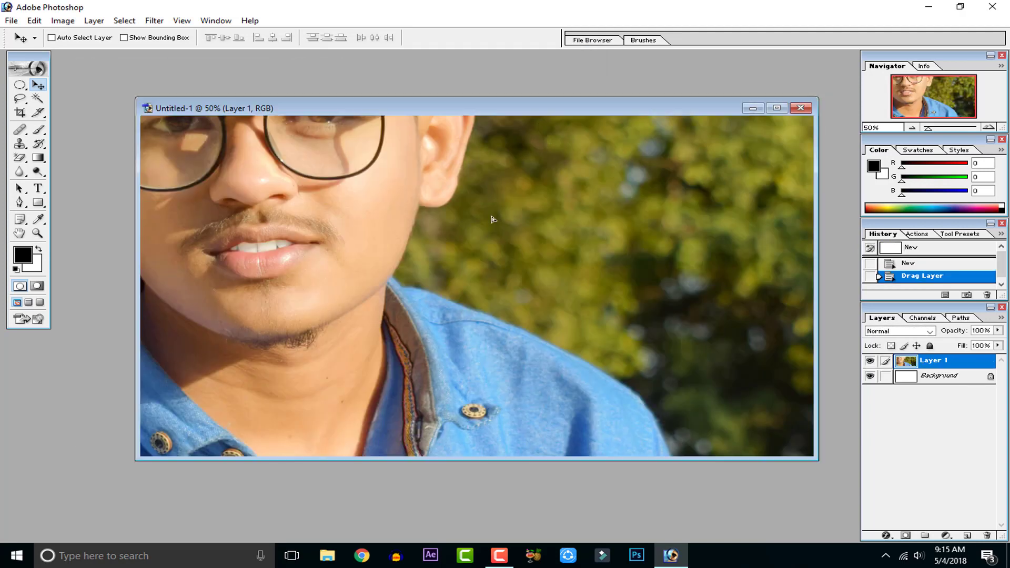
{"action": "mouse_move", "coordinate": [543, 137]}
{"action": "left_mouse_down"}
{"action": "mouse_move", "coordinate": [687, 284]}
{"action": "mouse_move", "coordinate": [679, 275]}
{"action": "left_mouse_up"}
- Maximise the document and zoom out, cancelling the first transform attempt
{"action": "key", "text": "ctrl+t"}
{"action": "left_click_drag", "start_coordinate": [610, 329], "coordinate": [645, 230]}
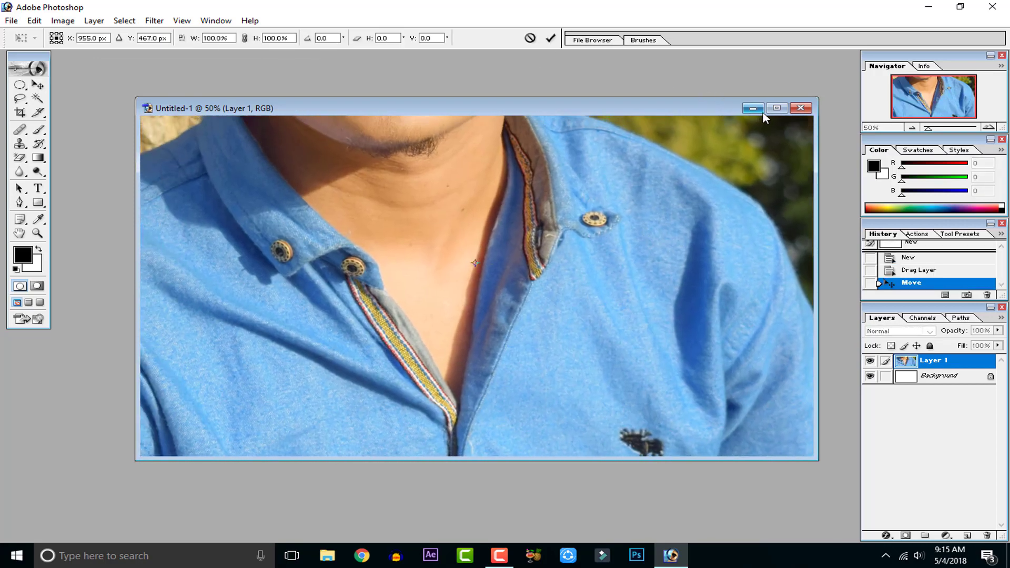
{"action": "left_click", "coordinate": [776, 108]}
{"action": "key", "text": "ctrl+minus"}
{"action": "key", "text": "ctrl+minus"}
{"action": "key", "text": "ctrl+minus"}
{"action": "key", "text": "ctrl+minus"}
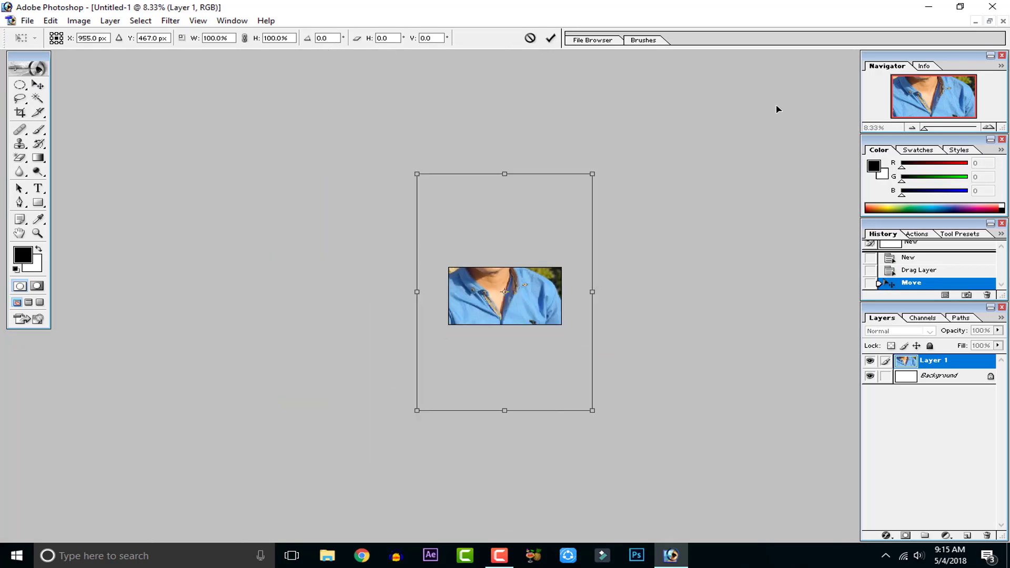
{"action": "key", "text": "alt"}
{"action": "left_click", "coordinate": [529, 40]}
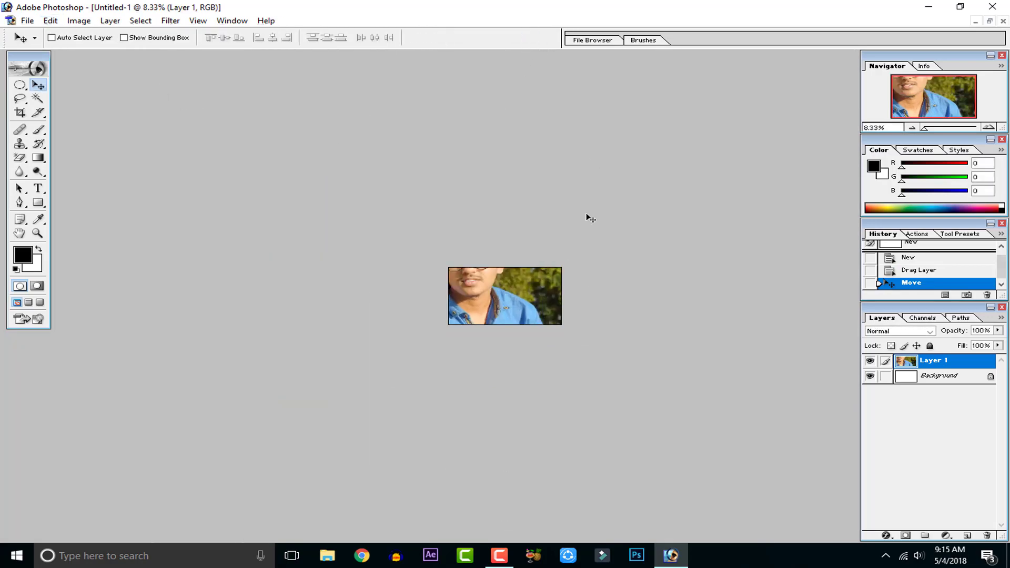
- Scale the portrait proportionally to 22.5% with Free Transform, then zoom back in
{"action": "left_click", "coordinate": [50, 21]}
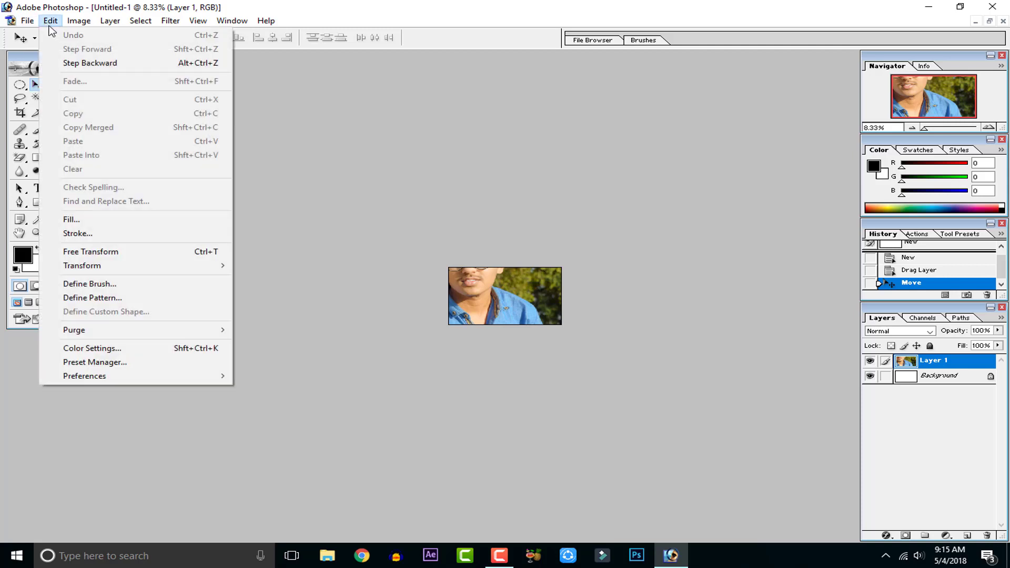
{"action": "left_click", "coordinate": [111, 256]}
{"action": "left_click_drag", "start_coordinate": [441, 301], "coordinate": [454, 284]}
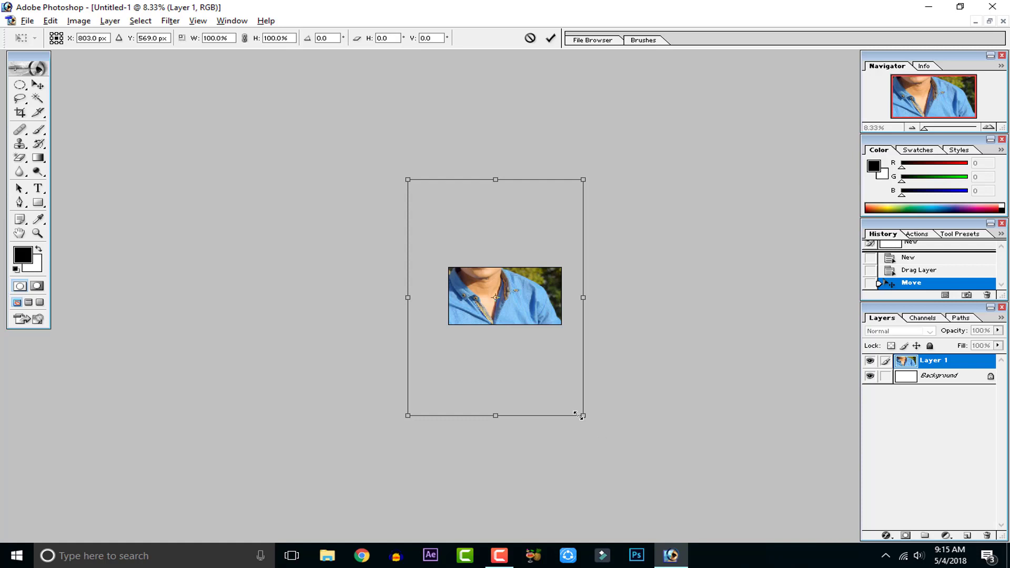
{"action": "left_click_drag", "start_coordinate": [581, 416], "coordinate": [516, 325]}
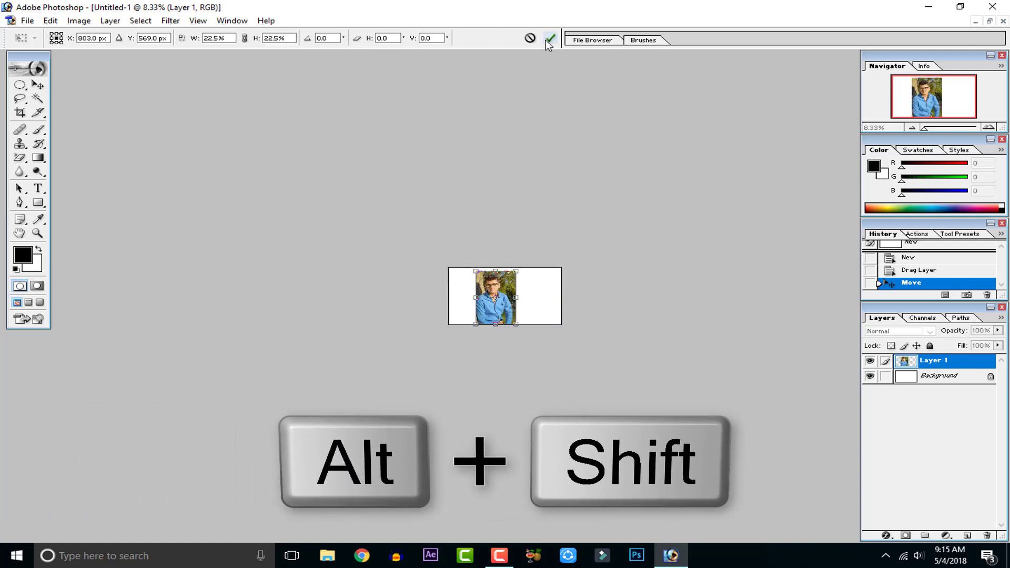
{"action": "left_click", "coordinate": [550, 38]}
{"action": "key", "text": "ctrl+plus"}
{"action": "key", "text": "ctrl+plus"}
{"action": "key", "text": "ctrl+plus"}
{"action": "key", "text": "ctrl+plus"}
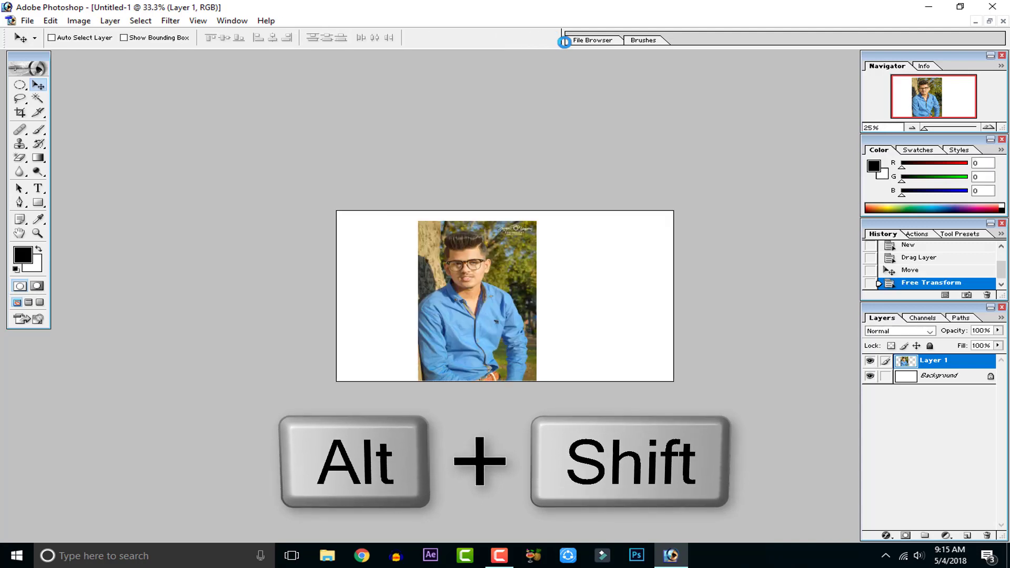
{"action": "key", "text": "ctrl+plus"}
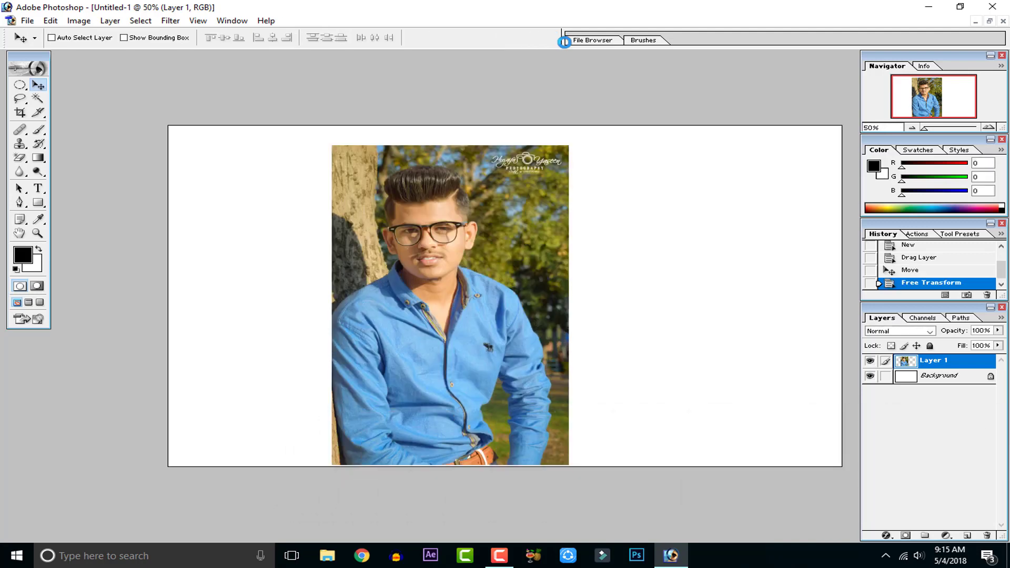
- Enlarge the portrait with Free Transform so it fills the canvas height
{"action": "left_click_drag", "start_coordinate": [423, 267], "coordinate": [481, 270]}
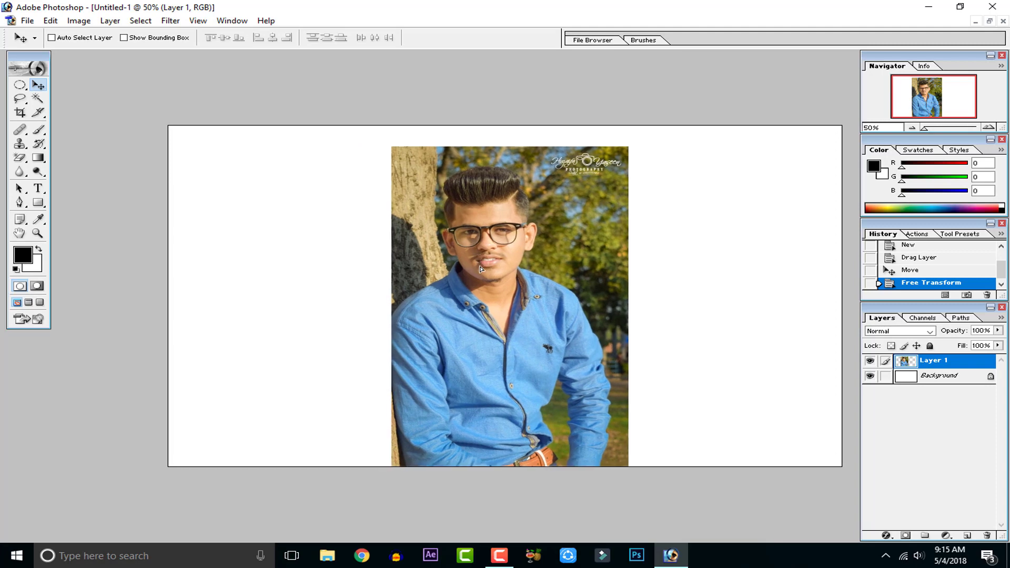
{"action": "key", "text": "ctrl+t"}
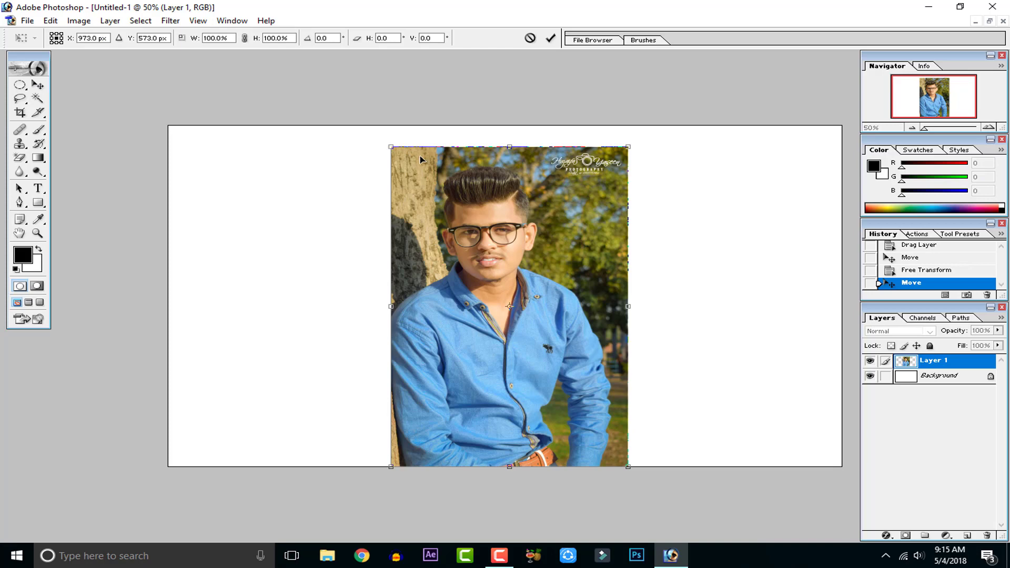
{"action": "left_click_drag", "start_coordinate": [390, 147], "coordinate": [366, 130]}
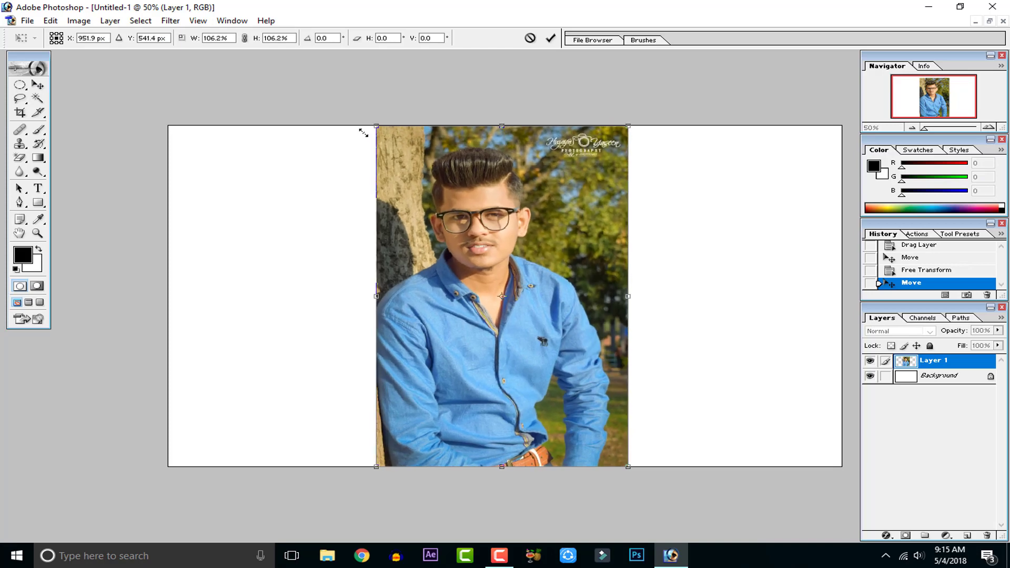
{"action": "left_click", "coordinate": [550, 38]}
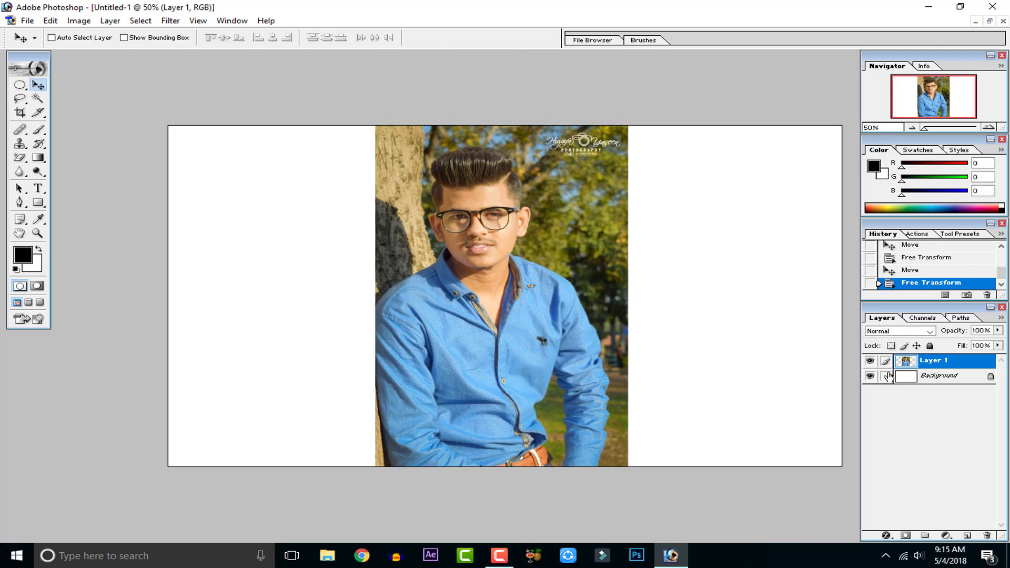
- Link Layer 1 to Background, align horizontal and vertical centres, then unlink
{"action": "left_click", "coordinate": [921, 378]}
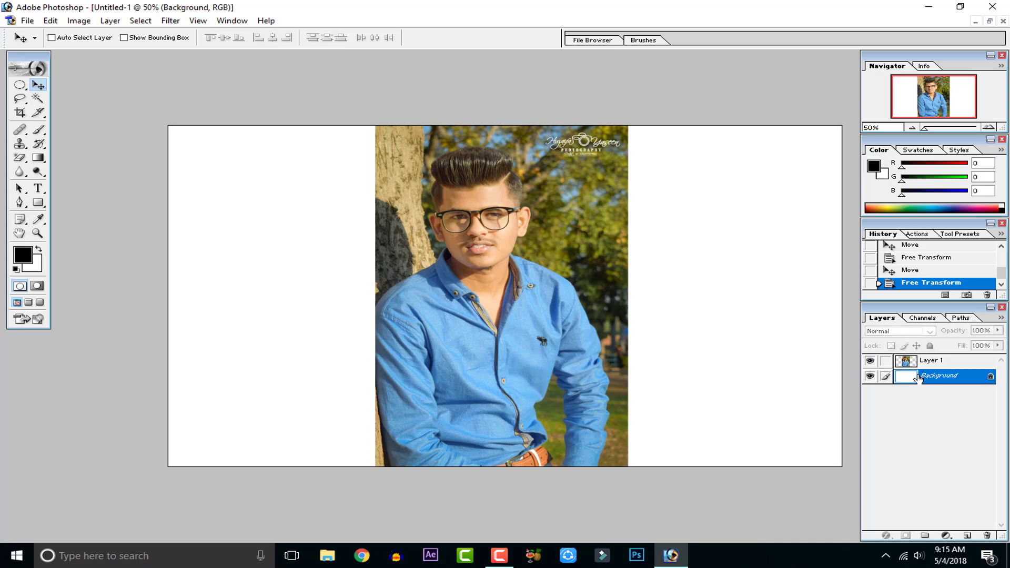
{"action": "left_click", "coordinate": [886, 361]}
{"action": "left_click", "coordinate": [886, 362]}
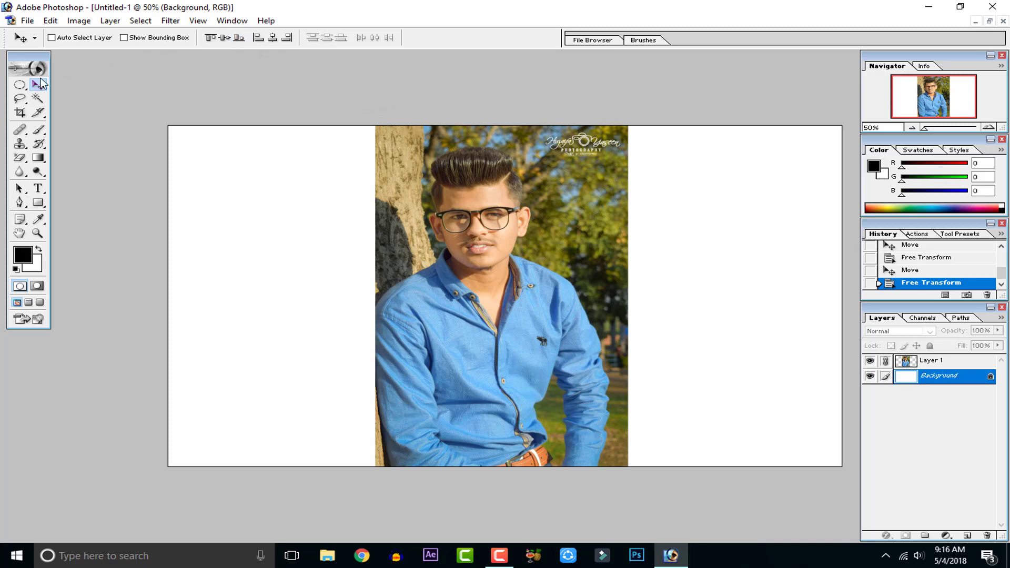
{"action": "left_click", "coordinate": [273, 37]}
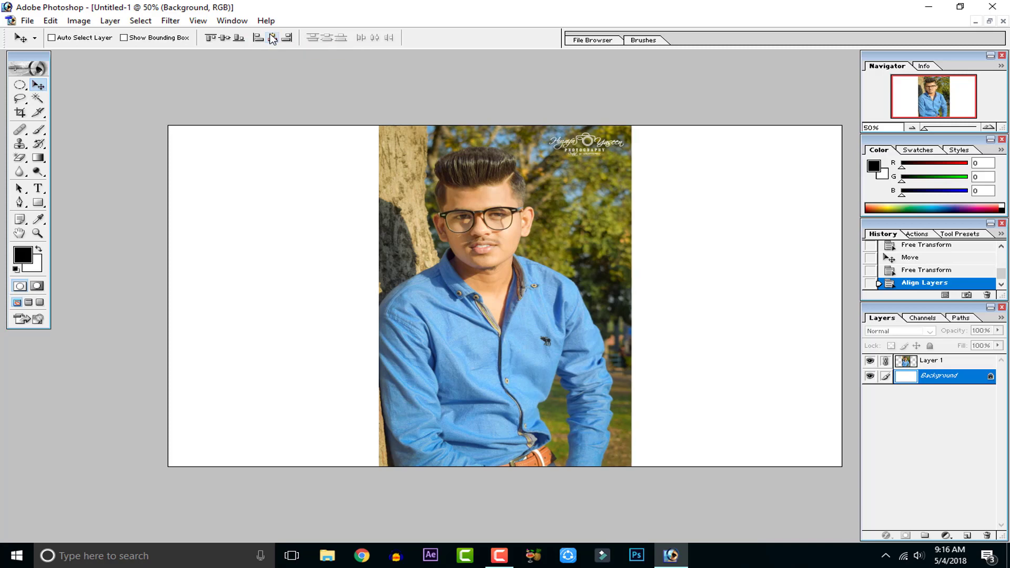
{"action": "left_click", "coordinate": [228, 39]}
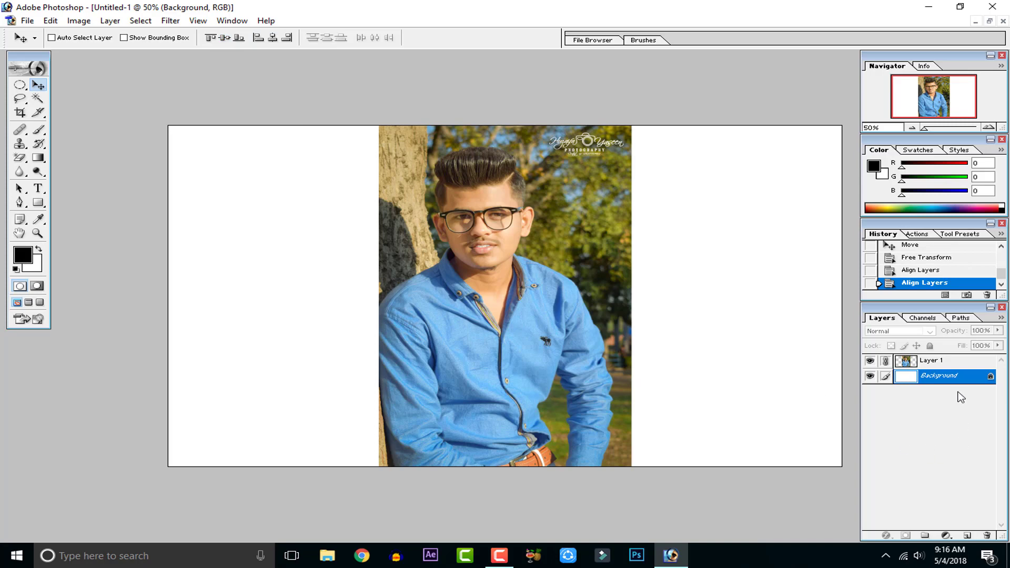
{"action": "left_click", "coordinate": [885, 361]}
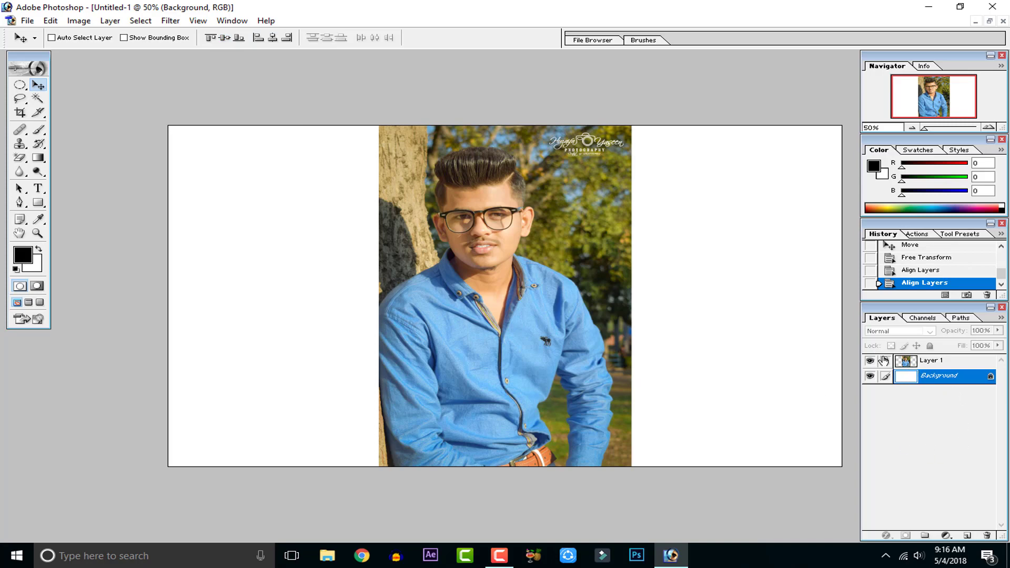
{"action": "left_click", "coordinate": [914, 362]}
- Duplicate Layer 1 from its context menu to create Layer 1 copy
{"action": "right_click", "coordinate": [914, 362]}
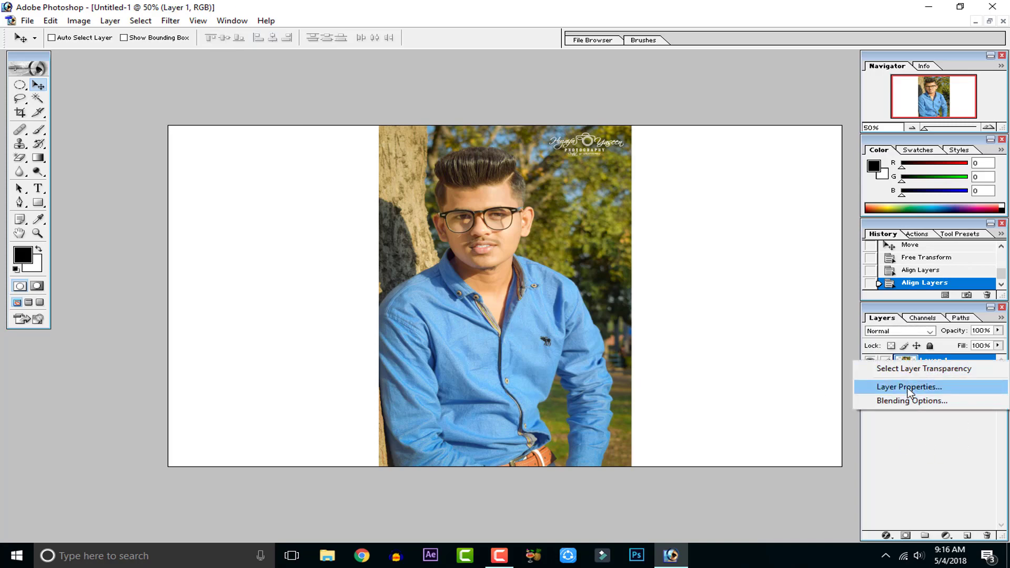
{"action": "left_click", "coordinate": [931, 453]}
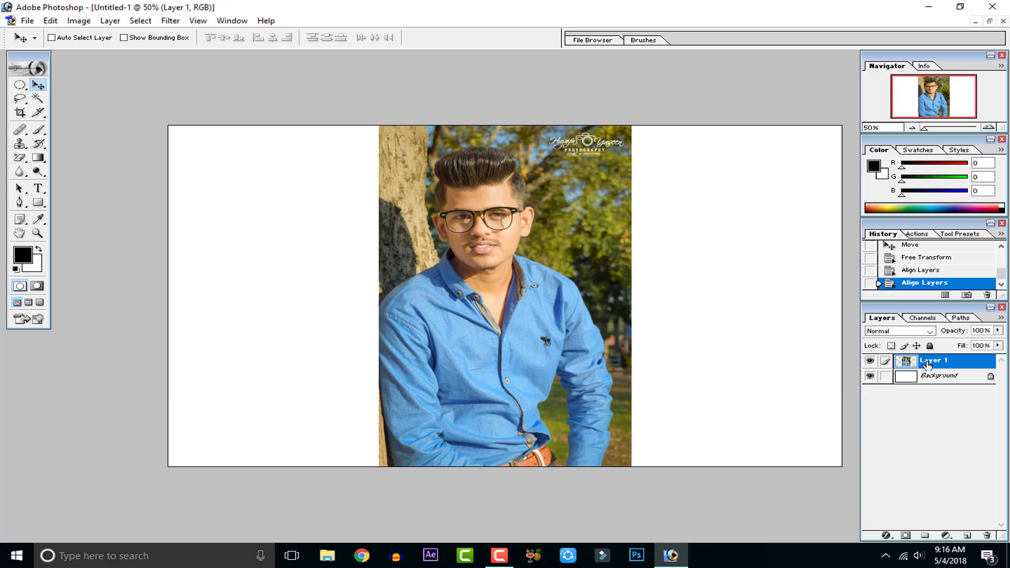
{"action": "right_click", "coordinate": [954, 363]}
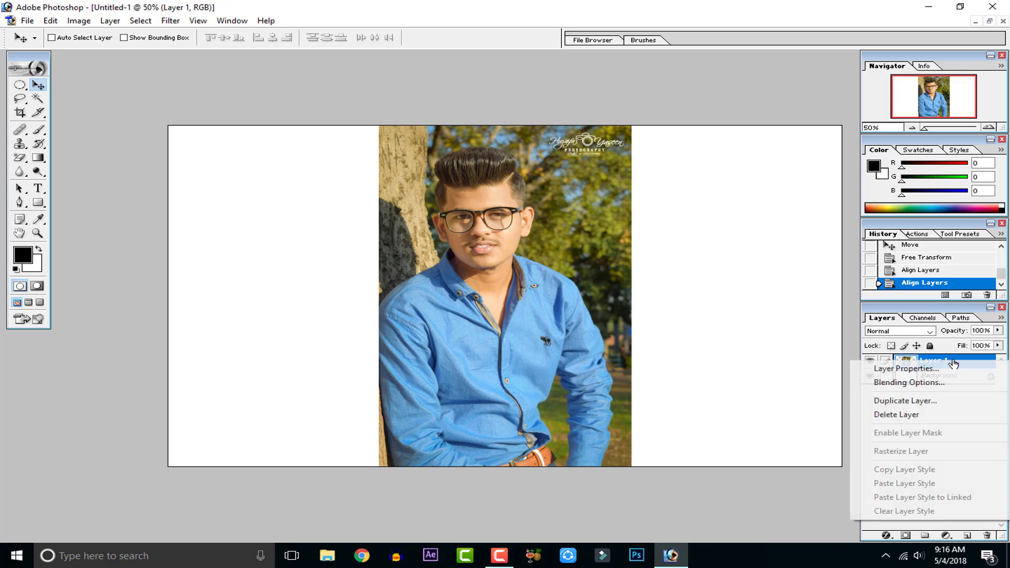
{"action": "left_click", "coordinate": [939, 401]}
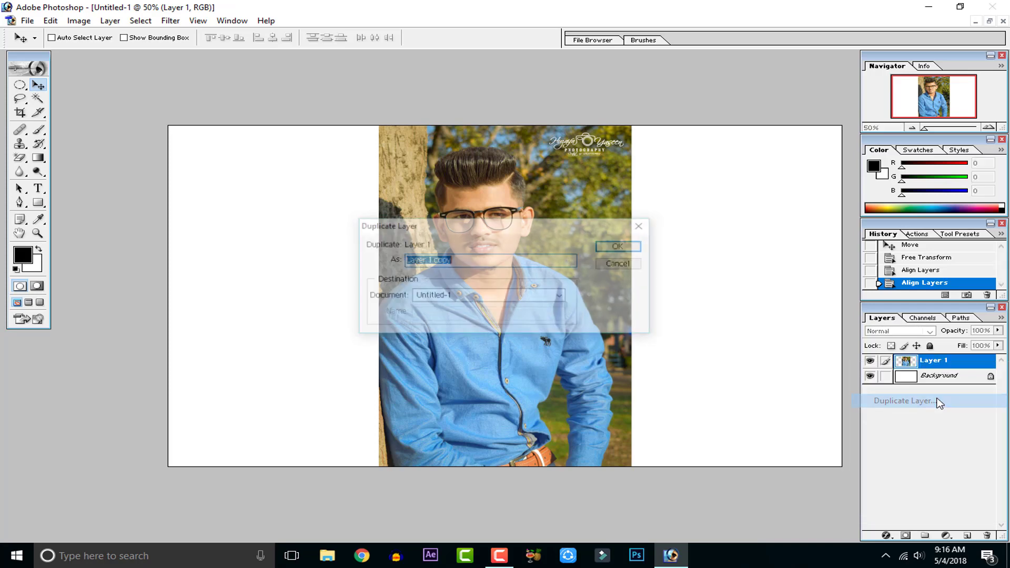
{"action": "left_click", "coordinate": [626, 246]}
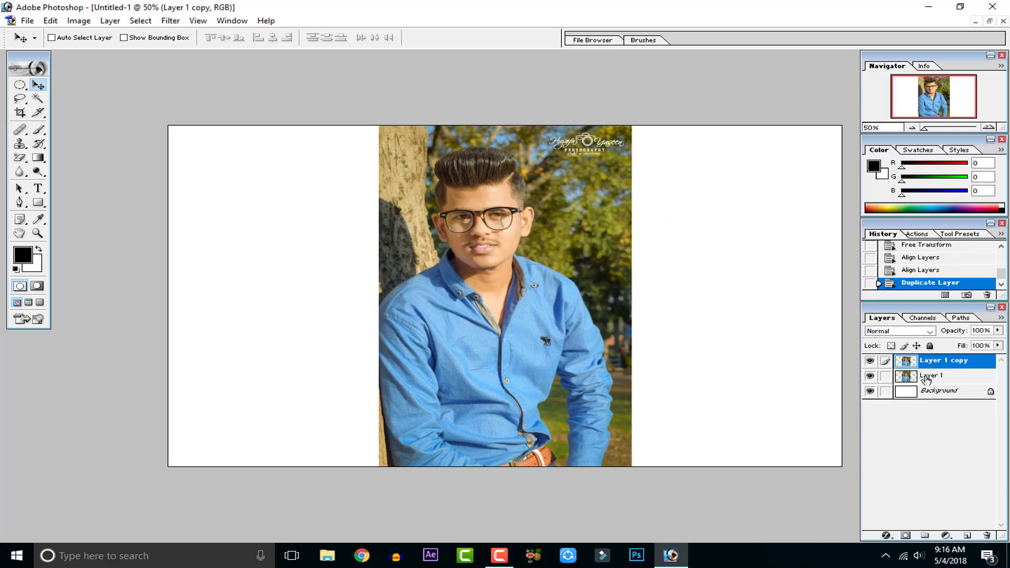
- Enlarge Layer 1 to about 270% so it covers the canvas, then zoom to 50%
{"action": "left_click", "coordinate": [925, 377]}
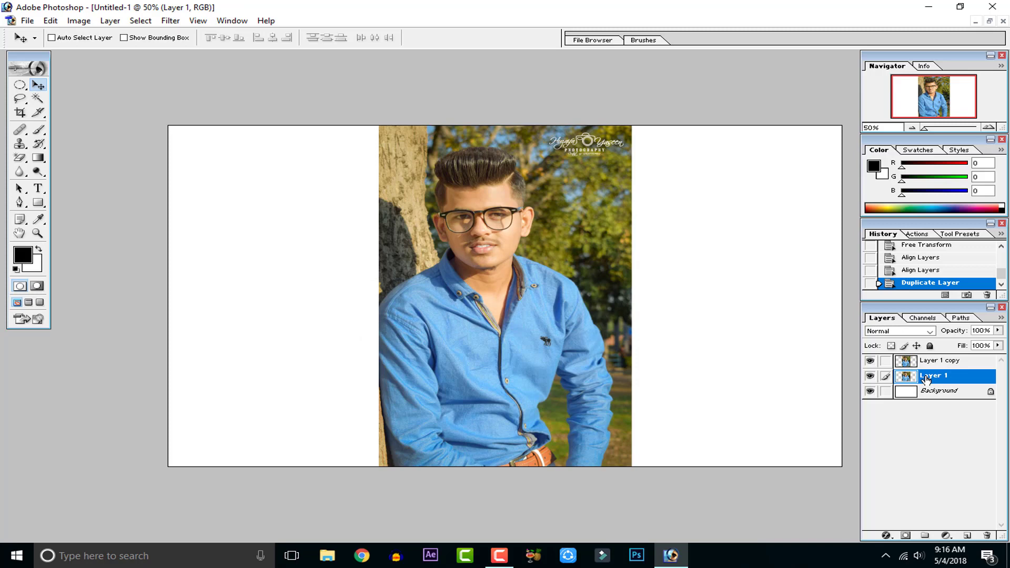
{"action": "key", "text": "ctrl+minus"}
{"action": "key", "text": "ctrl+minus"}
{"action": "key", "text": "ctrl+minus"}
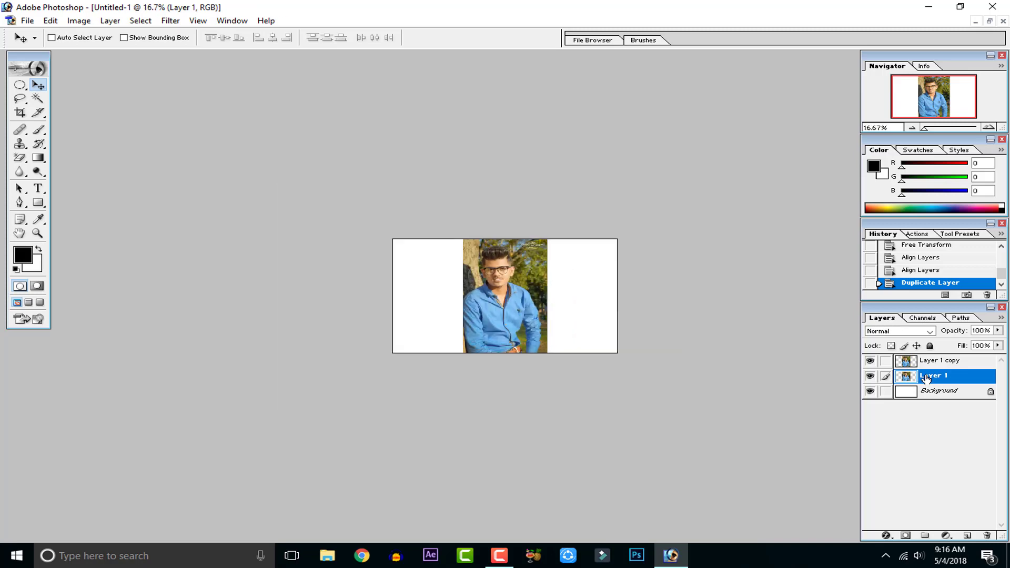
{"action": "key", "text": "ctrl+minus"}
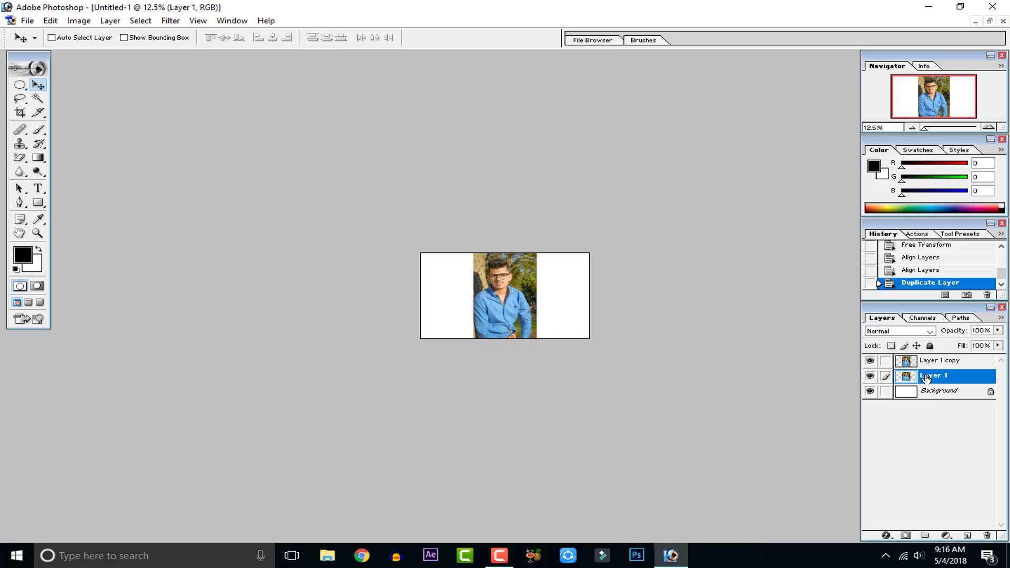
{"action": "key", "text": "ctrl+plus"}
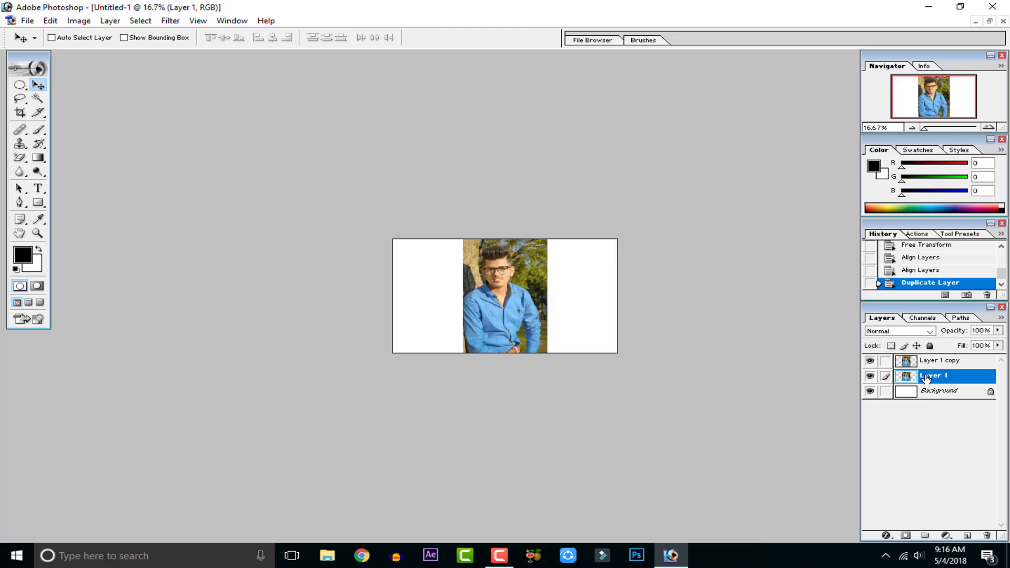
{"action": "key", "text": "ctrl+t"}
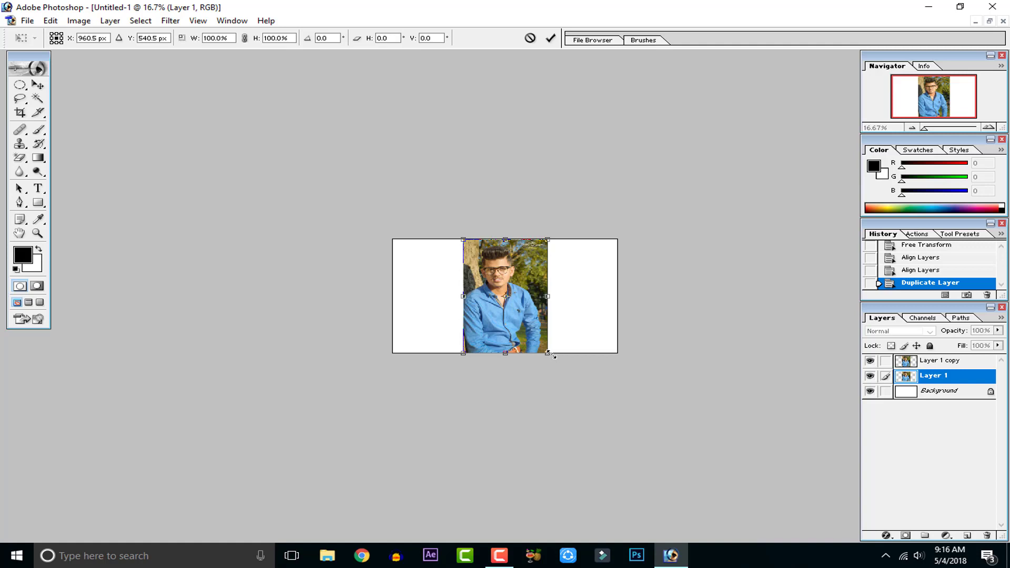
{"action": "left_click_drag", "start_coordinate": [550, 355], "coordinate": [630, 447]}
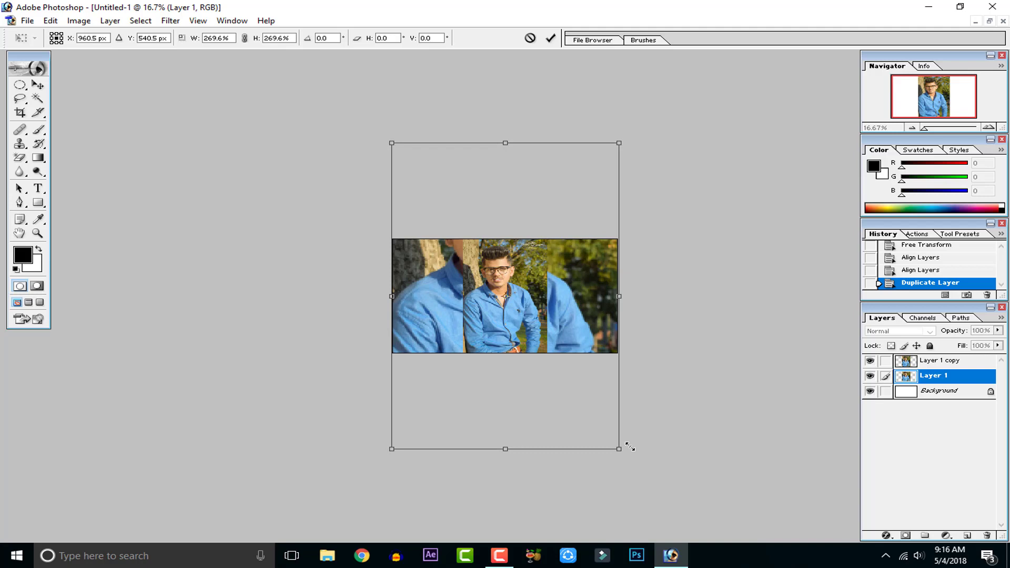
{"action": "left_click", "coordinate": [550, 39]}
{"action": "key", "text": "ctrl+plus"}
{"action": "key", "text": "ctrl+plus"}
{"action": "key", "text": "ctrl+plus"}
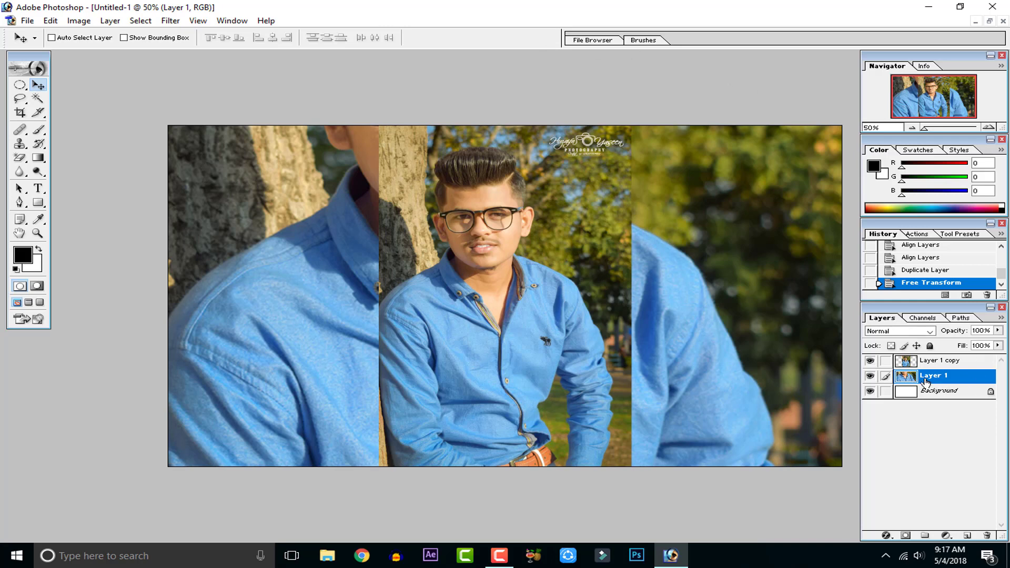
- Apply a 12-pixel Gaussian blur to the enlarged Layer 1
{"action": "left_click", "coordinate": [169, 21]}
{"action": "mouse_move", "coordinate": [188, 113]}
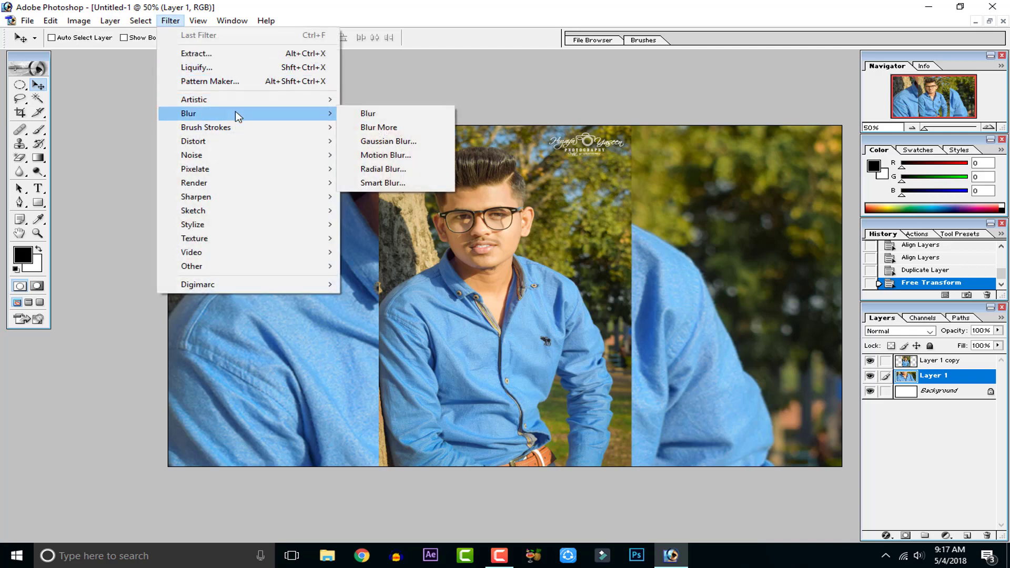
{"action": "left_click", "coordinate": [419, 143]}
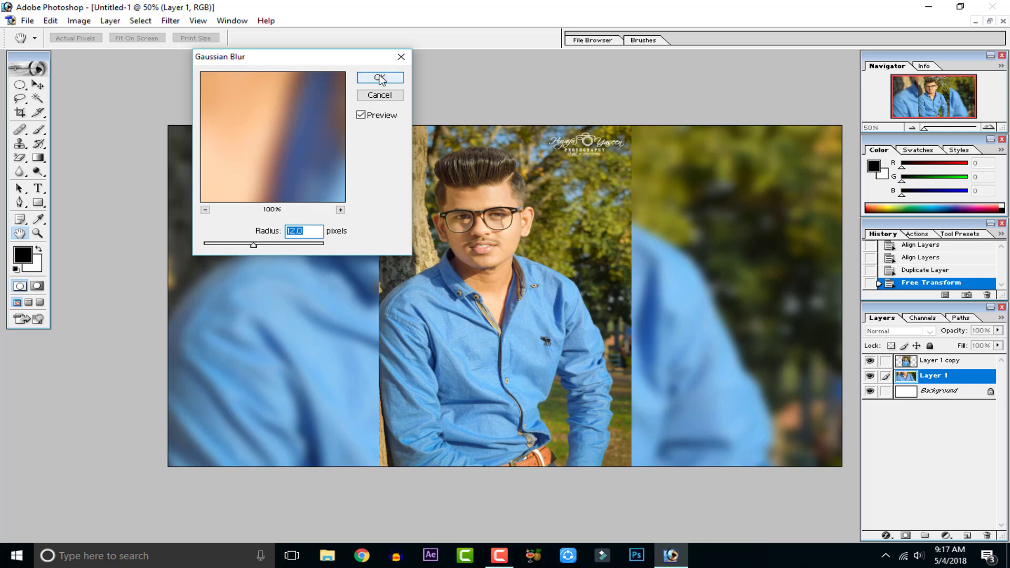
{"action": "left_click", "coordinate": [378, 115]}
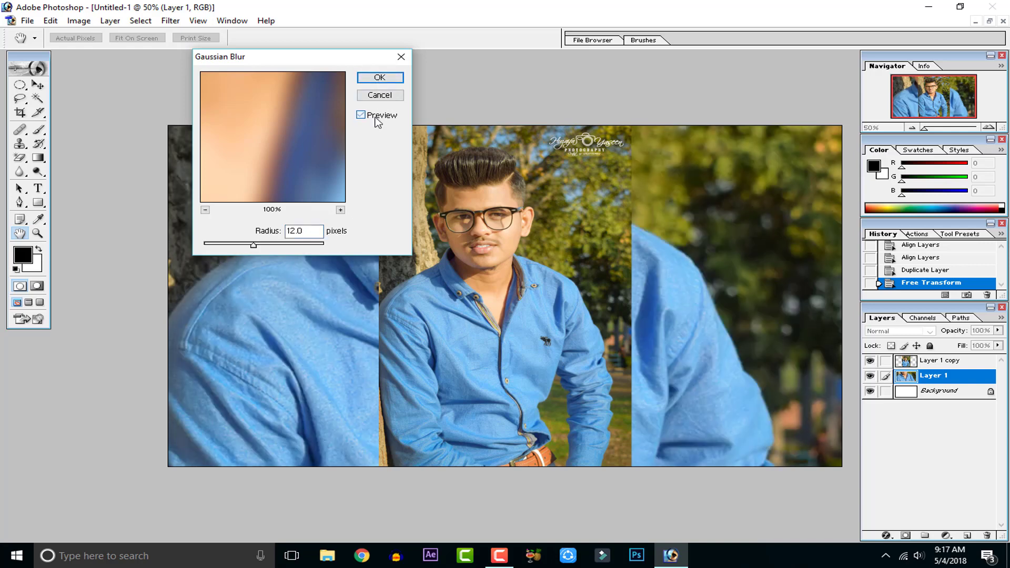
{"action": "left_click", "coordinate": [378, 120]}
{"action": "left_click", "coordinate": [377, 120]}
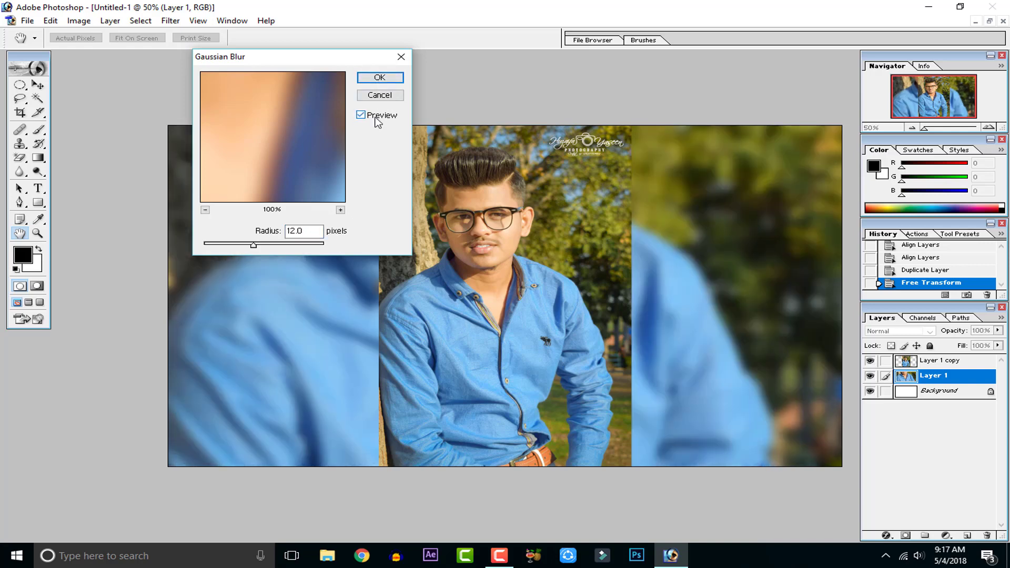
{"action": "left_click", "coordinate": [380, 78]}
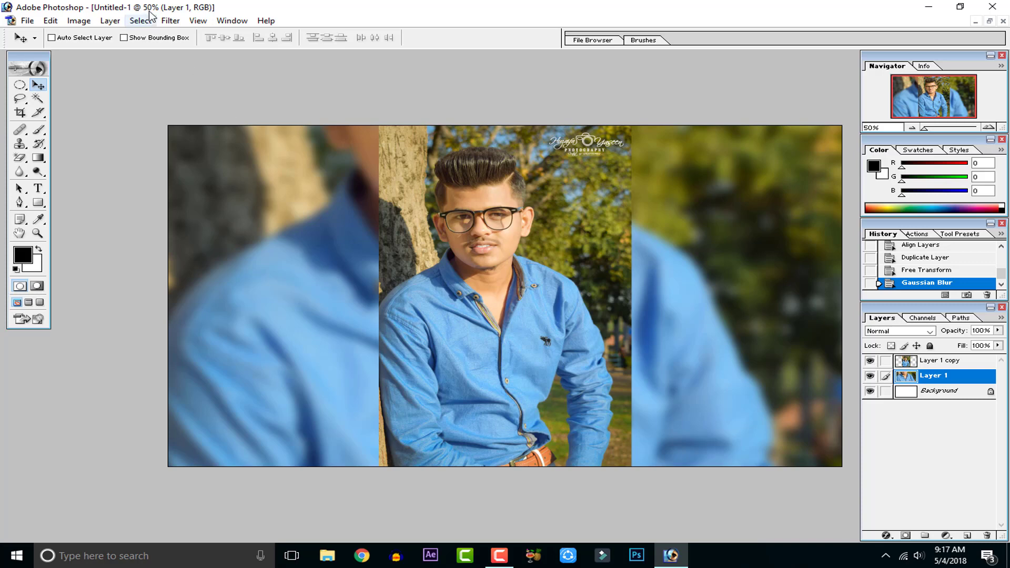
- Blur Layer 1 again with a 250-pixel Gaussian blur and select Layer 1 copy
{"action": "left_click", "coordinate": [169, 21]}
{"action": "mouse_move", "coordinate": [249, 112]}
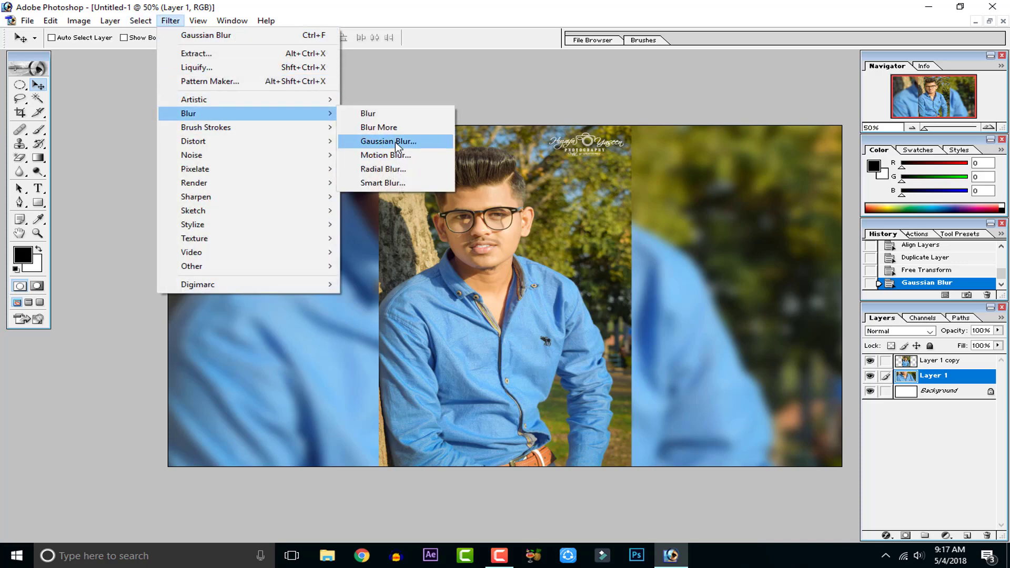
{"action": "left_click", "coordinate": [405, 141]}
{"action": "mouse_move", "coordinate": [254, 246]}
{"action": "left_mouse_down"}
{"action": "mouse_move", "coordinate": [325, 245]}
{"action": "mouse_move", "coordinate": [113, 243]}
{"action": "mouse_move", "coordinate": [262, 245]}
{"action": "left_mouse_up"}
{"action": "left_click", "coordinate": [378, 77]}
{"action": "key", "text": "v"}
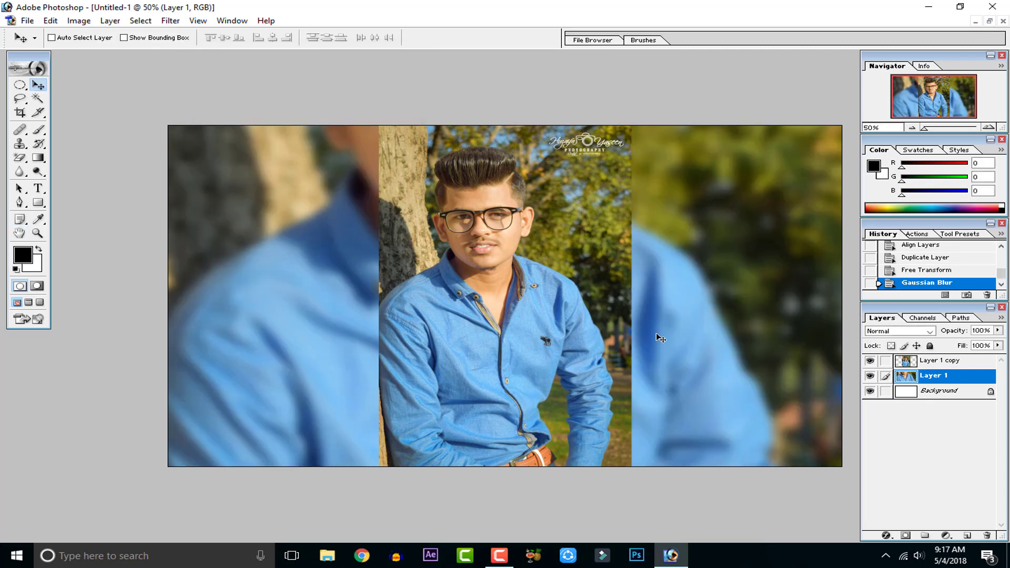
{"action": "left_click", "coordinate": [908, 362]}
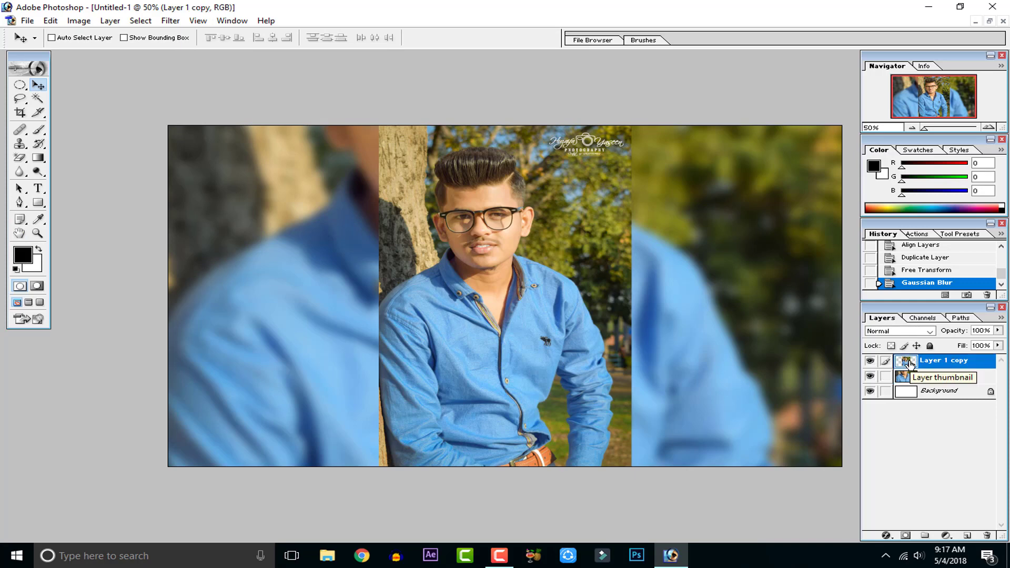
- Give Layer 1 copy a widened white Stroke in Blending Options and enable Drop Shadow
{"action": "right_click", "coordinate": [910, 363]}
{"action": "left_click", "coordinate": [906, 402]}
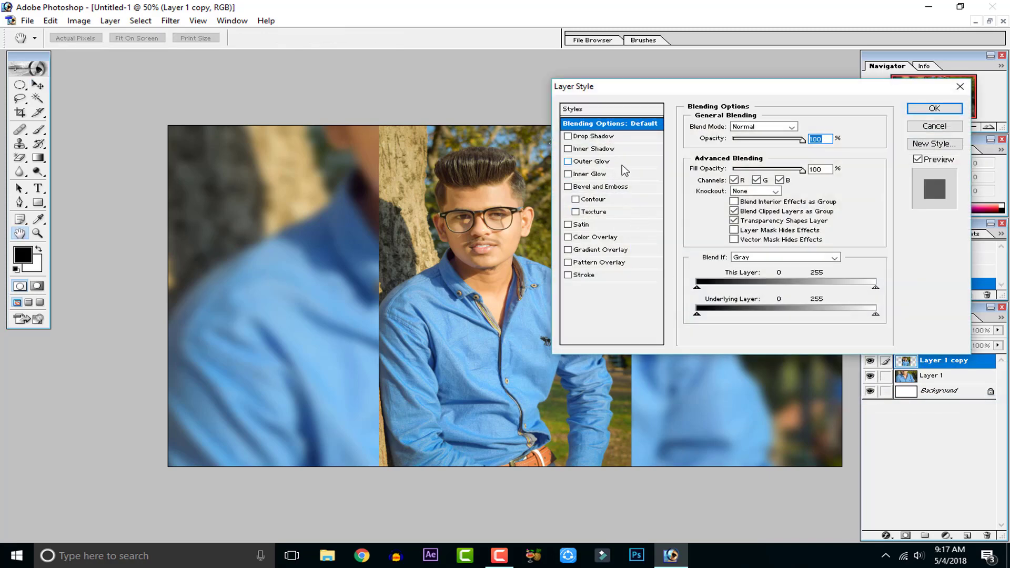
{"action": "left_click", "coordinate": [584, 275]}
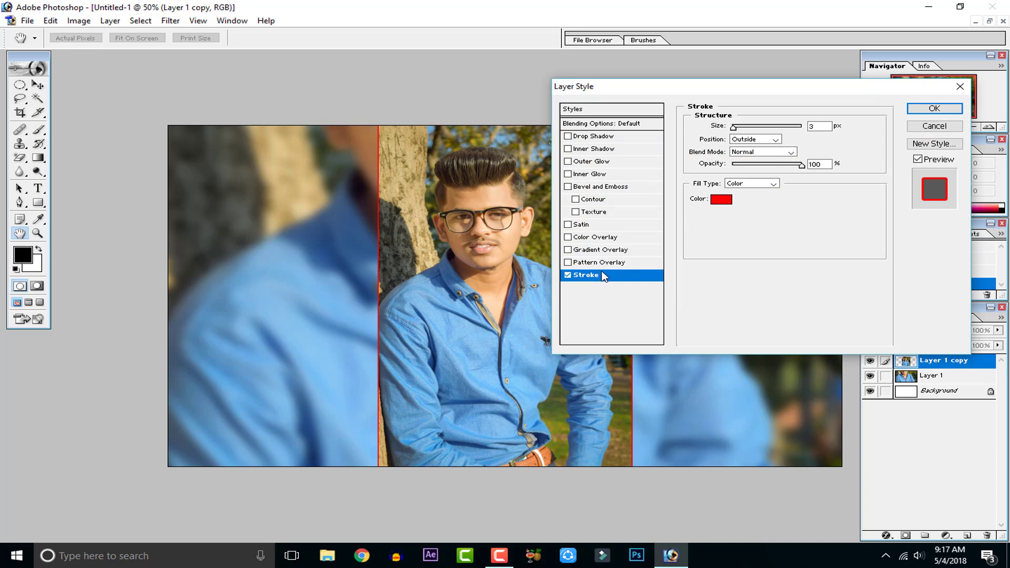
{"action": "left_click", "coordinate": [717, 205]}
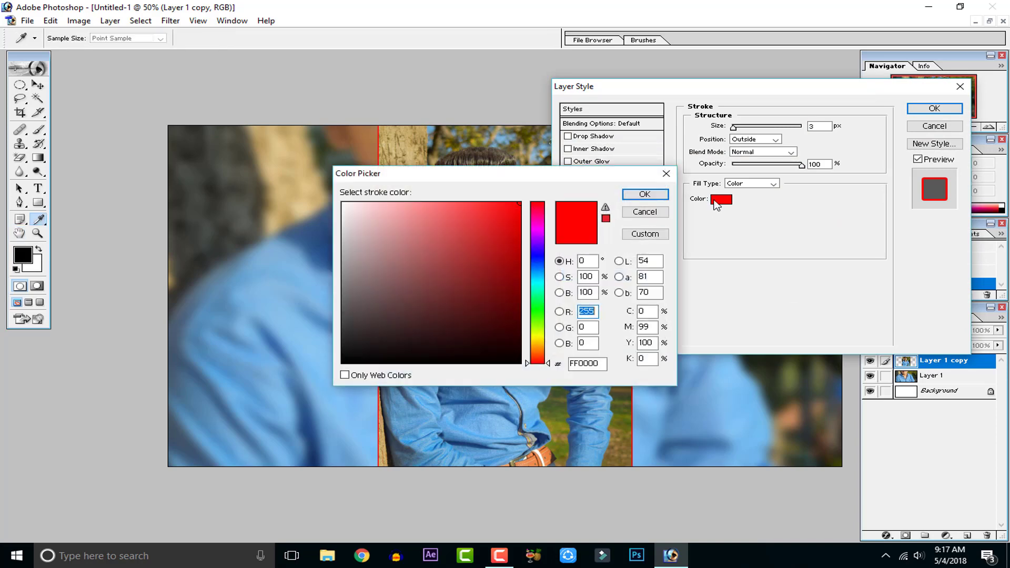
{"action": "left_click_drag", "start_coordinate": [448, 231], "coordinate": [260, 184]}
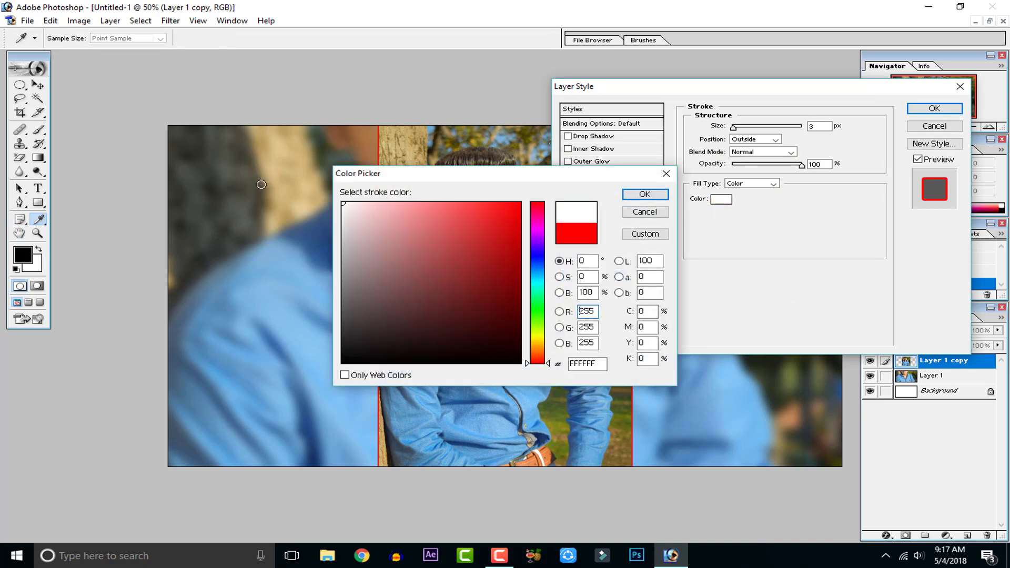
{"action": "left_click", "coordinate": [645, 194]}
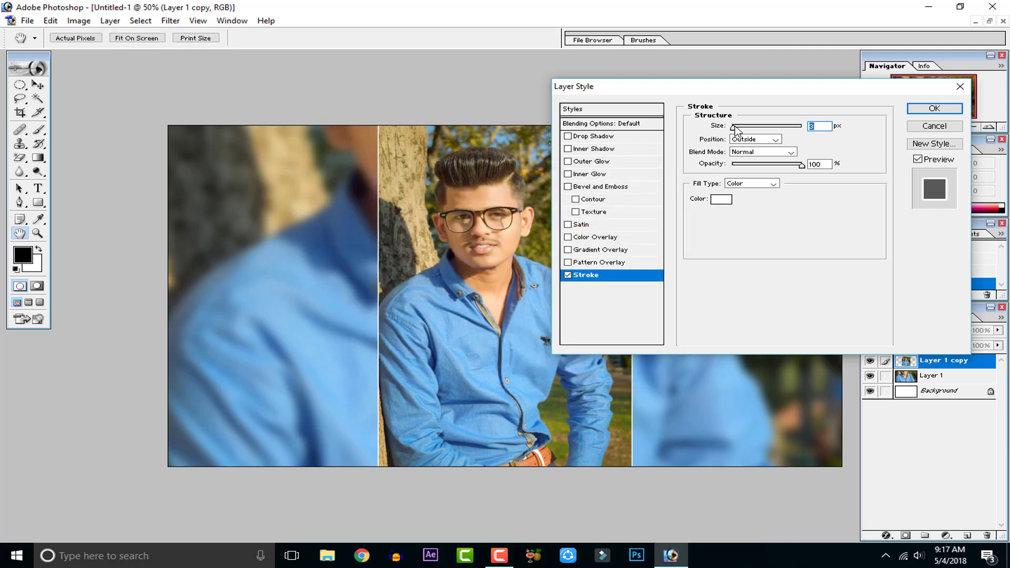
{"action": "left_click_drag", "start_coordinate": [736, 130], "coordinate": [737, 130]}
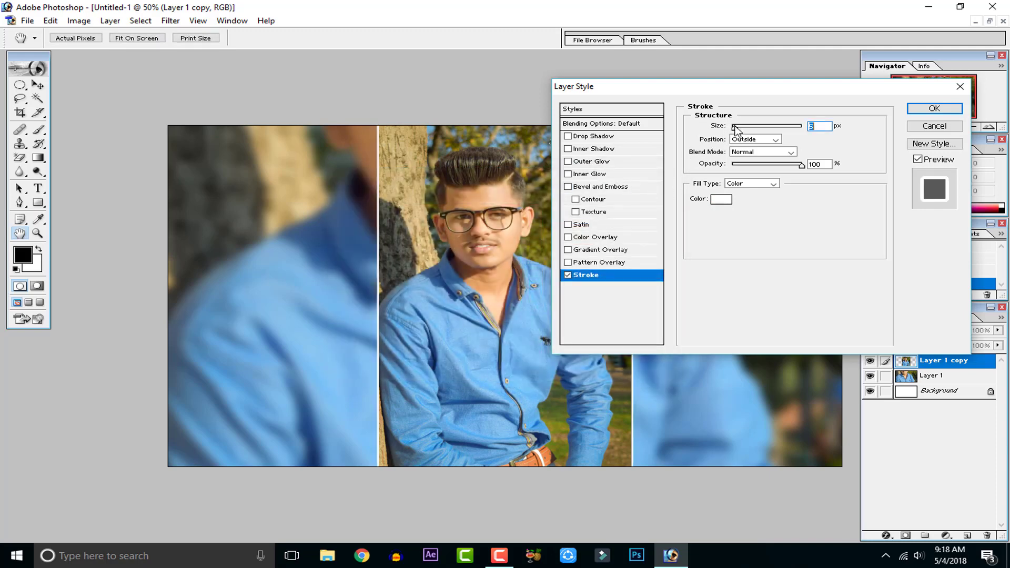
{"action": "left_click_drag", "start_coordinate": [735, 130], "coordinate": [738, 130]}
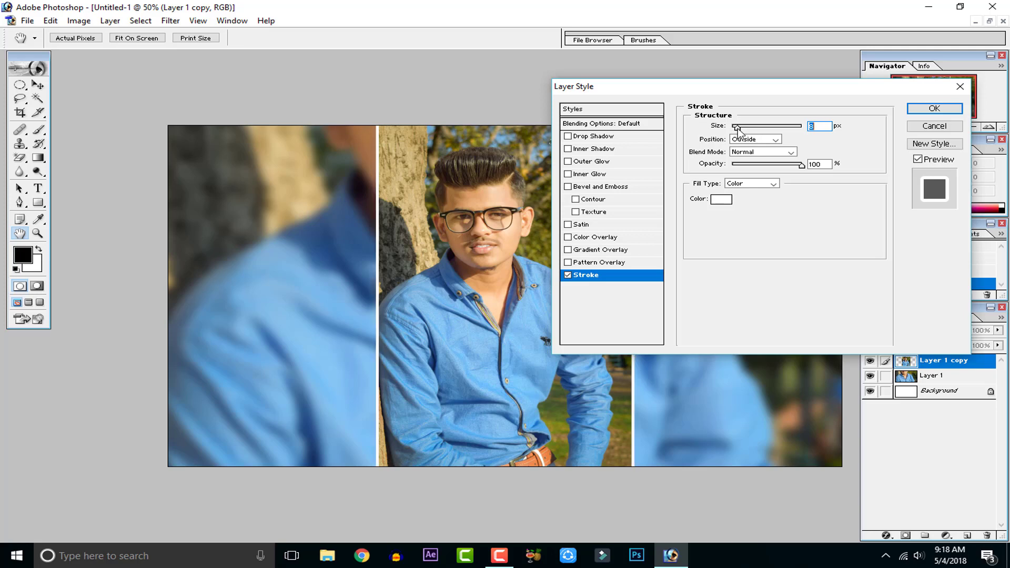
{"action": "left_click", "coordinate": [610, 136]}
- Set the drop shadow to 173° angle, 36 px distance, slight spread, about 20% opacity
{"action": "mouse_move", "coordinate": [673, 96]}
{"action": "left_mouse_down"}
{"action": "mouse_move", "coordinate": [591, 117]}
{"action": "mouse_move", "coordinate": [345, 334]}
{"action": "mouse_move", "coordinate": [162, 156]}
{"action": "left_mouse_up"}
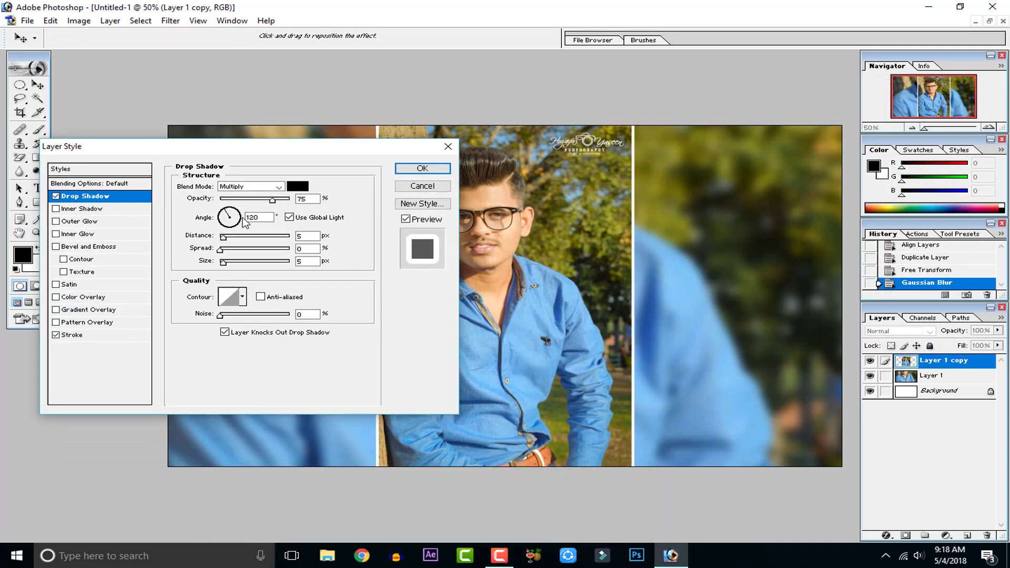
{"action": "left_click", "coordinate": [224, 217]}
{"action": "left_click", "coordinate": [246, 238]}
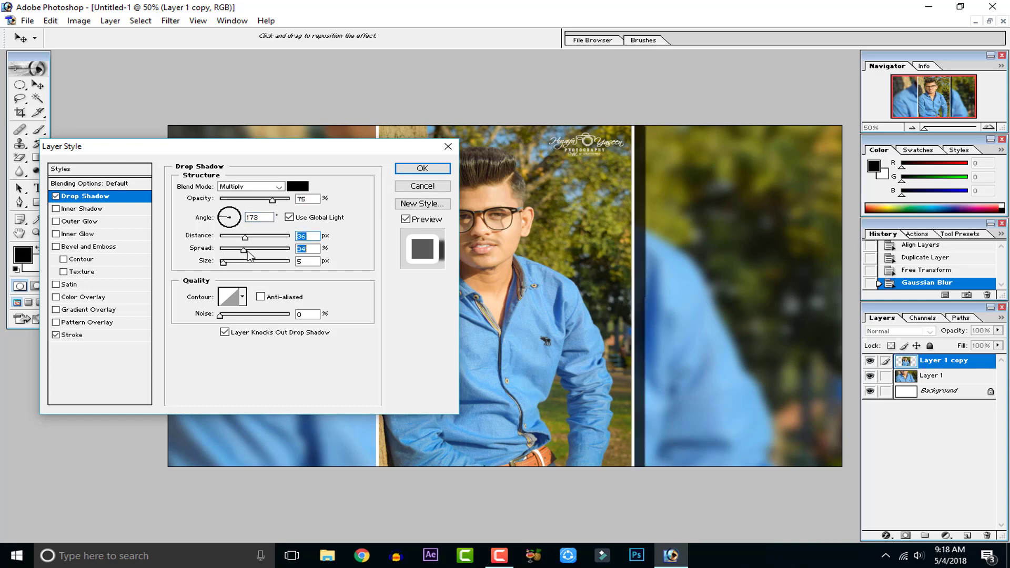
{"action": "left_click_drag", "start_coordinate": [220, 249], "coordinate": [225, 250]}
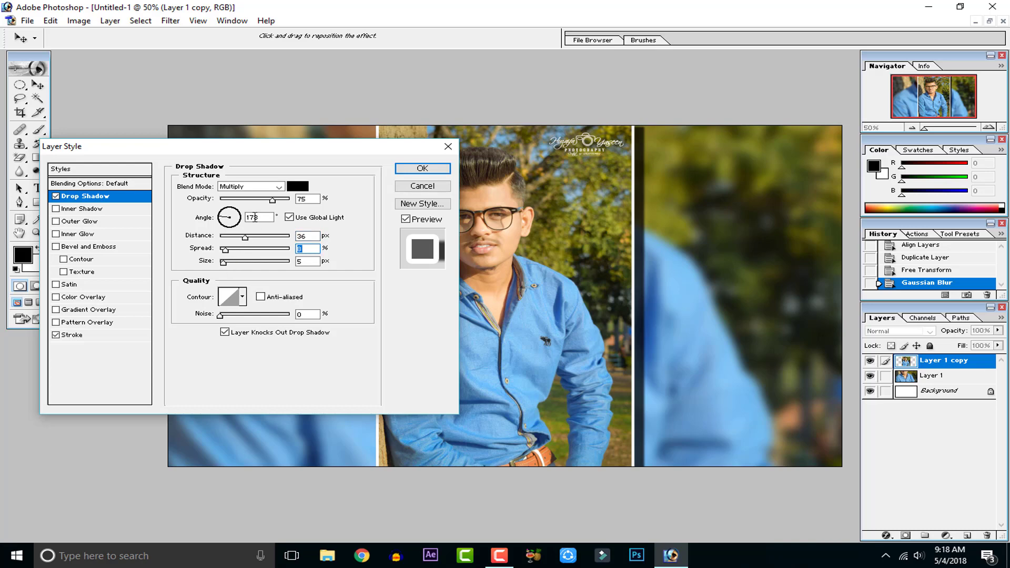
{"action": "left_click_drag", "start_coordinate": [273, 200], "coordinate": [234, 205]}
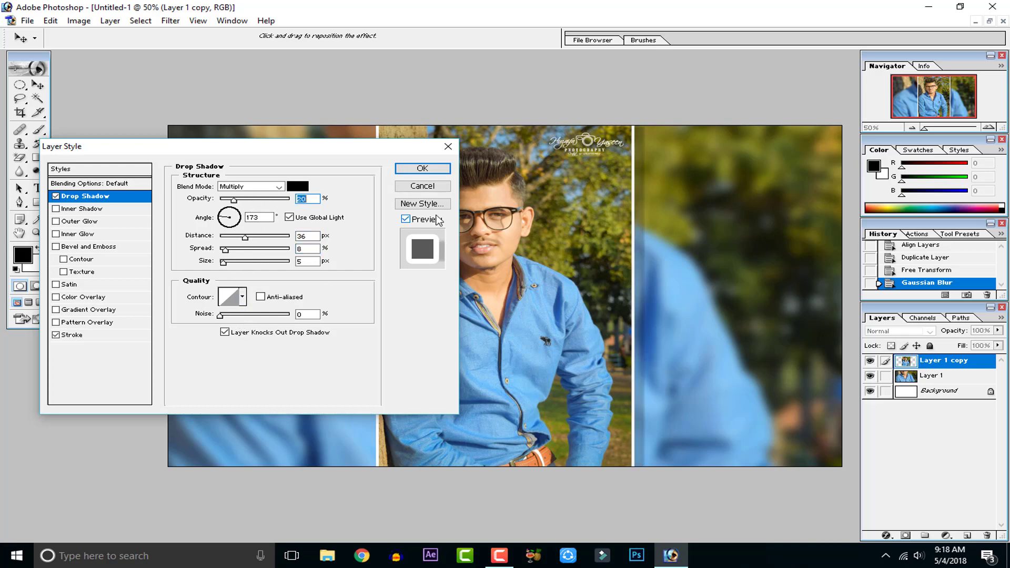
- Remove the drop shadow and apply the style with only the 8 px white stroke
{"action": "left_click", "coordinate": [56, 196]}
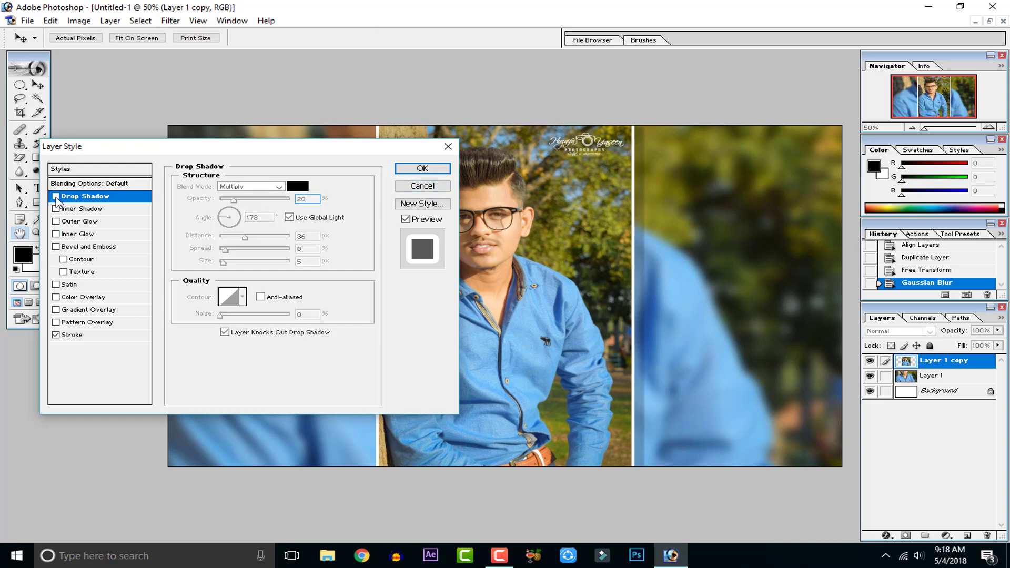
{"action": "left_click", "coordinate": [72, 336]}
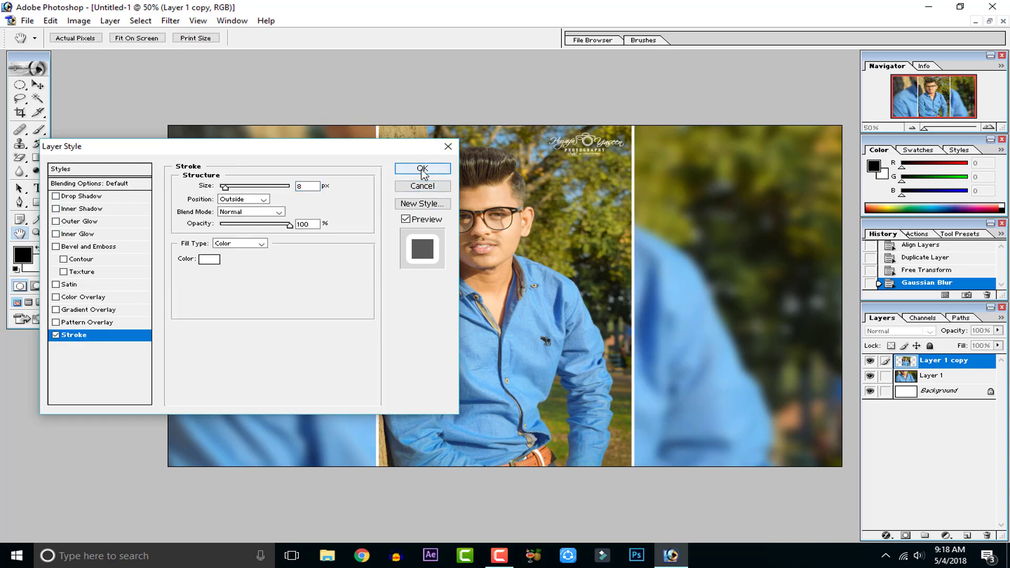
{"action": "left_click", "coordinate": [422, 167]}
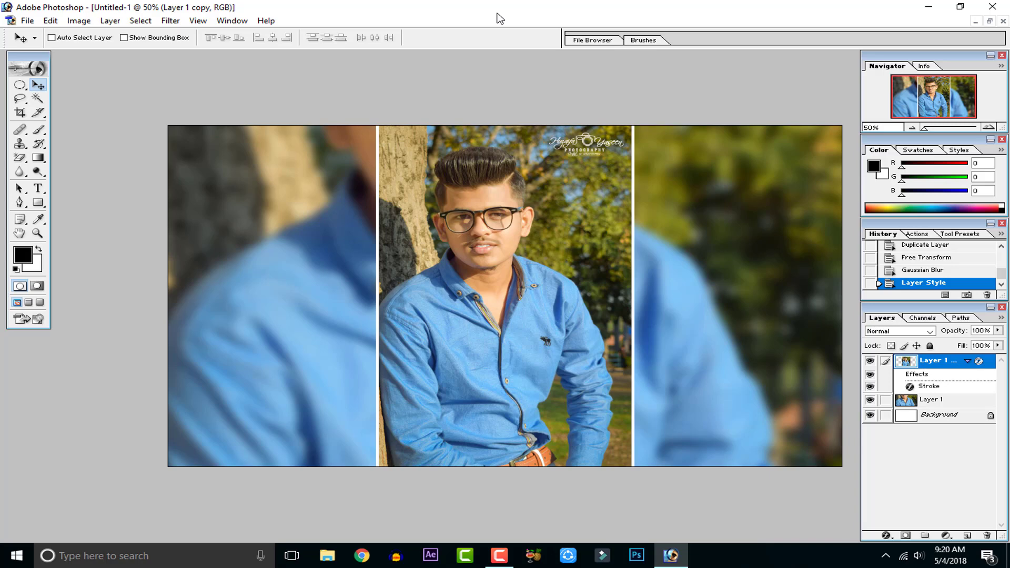
- Save the triptych to the Desktop as Untitled-1 copy.jpg, replacing it, at JPEG quality 12
{"action": "left_click", "coordinate": [27, 20]}
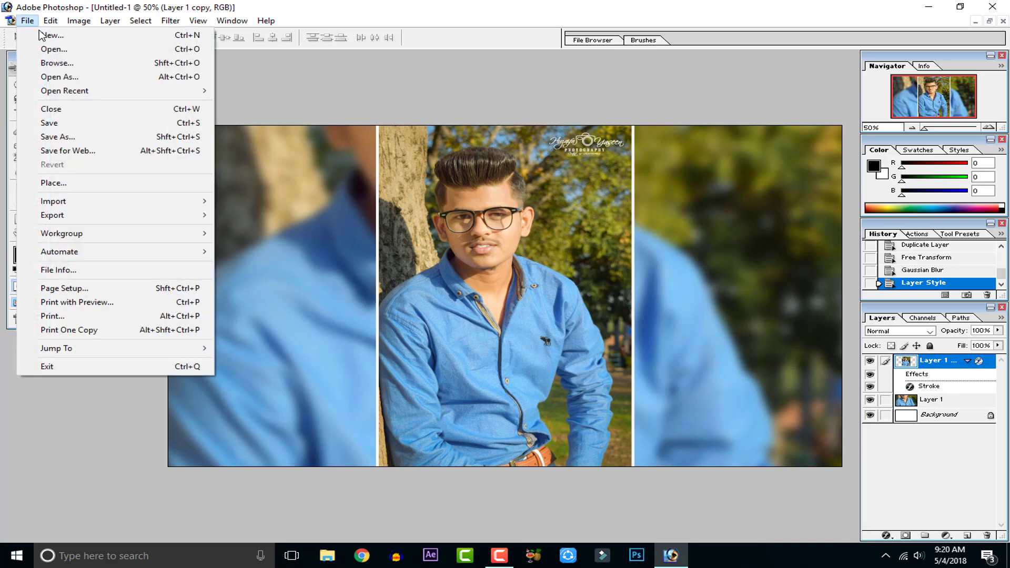
{"action": "left_click", "coordinate": [88, 136]}
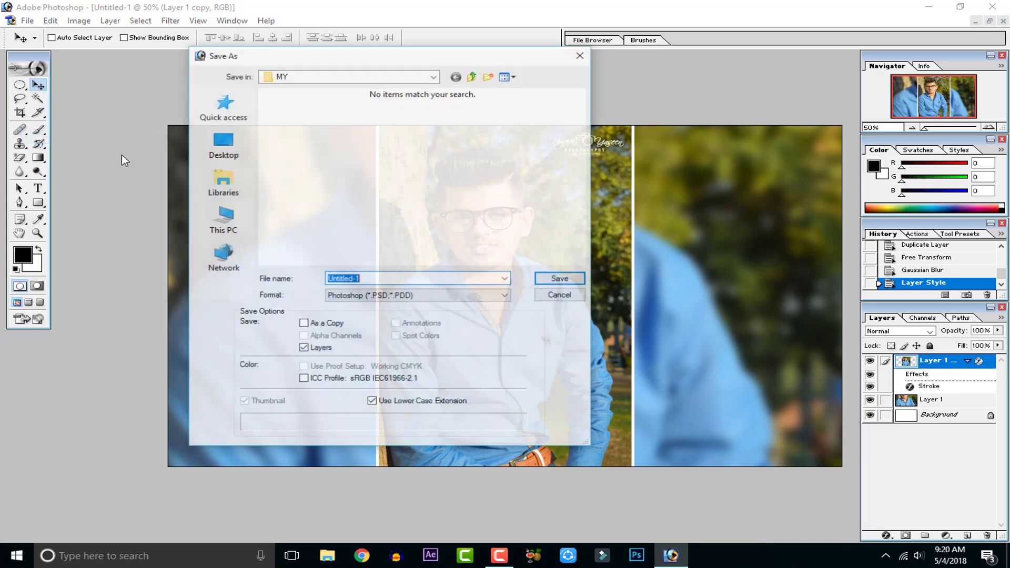
{"action": "left_click", "coordinate": [364, 296]}
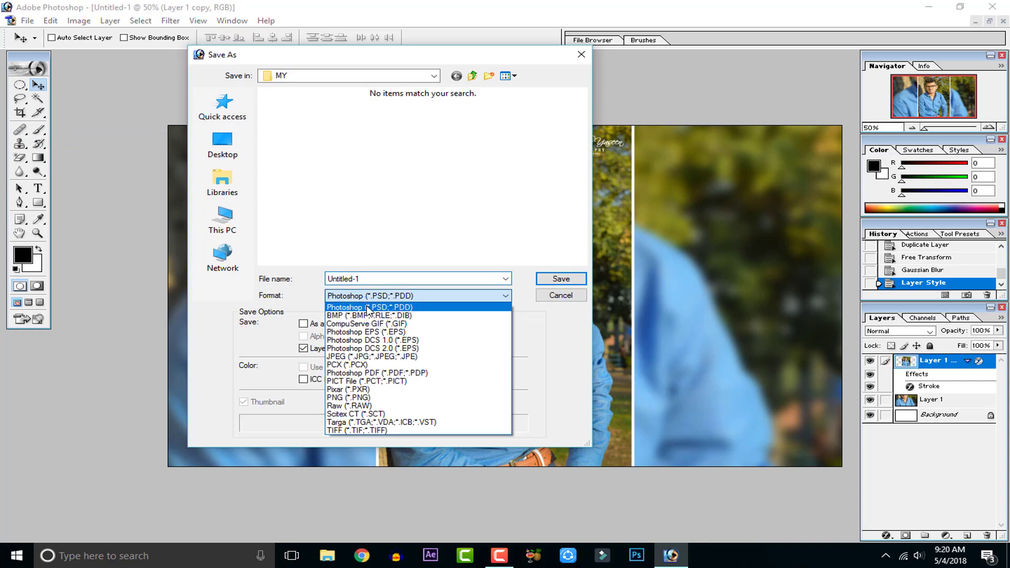
{"action": "left_click", "coordinate": [389, 357]}
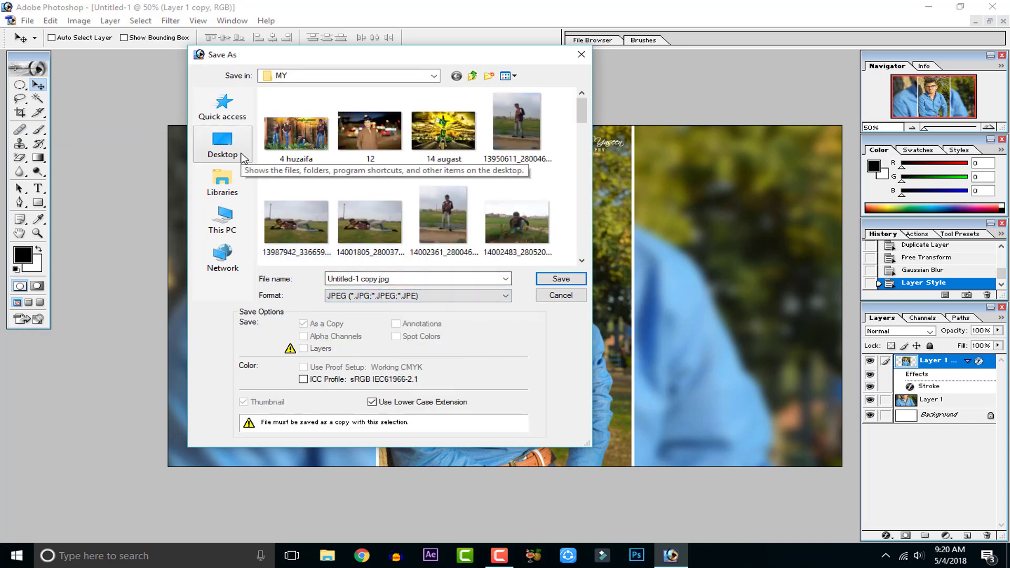
{"action": "left_click", "coordinate": [222, 145]}
{"action": "left_click", "coordinate": [561, 279]}
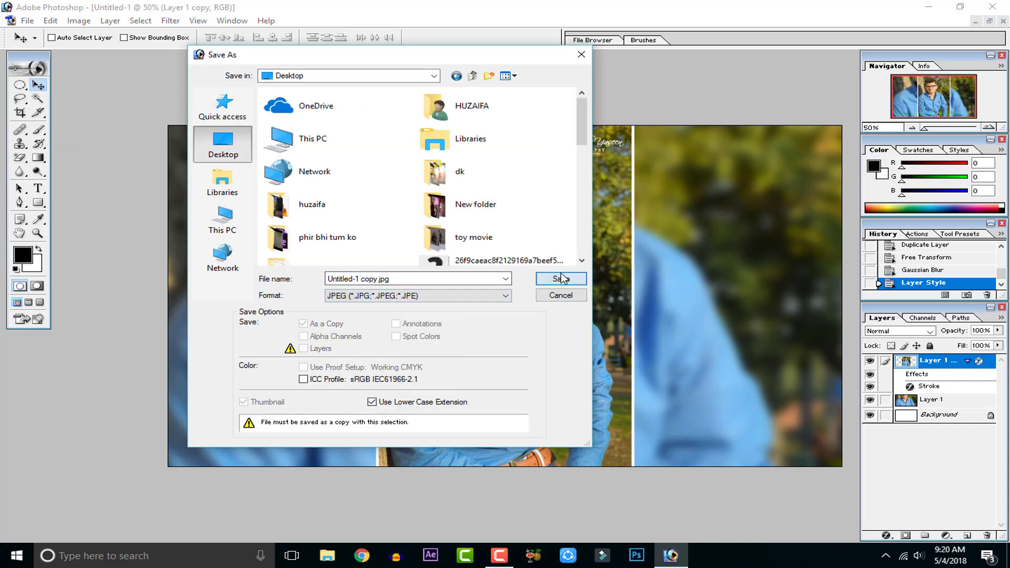
{"action": "left_click", "coordinate": [479, 213]}
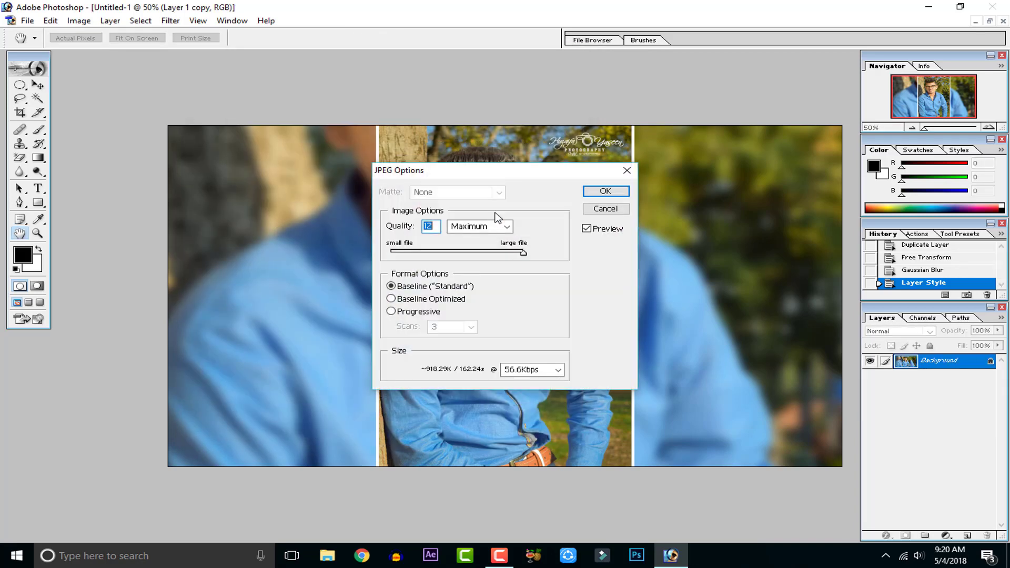
{"action": "left_click", "coordinate": [600, 191]}
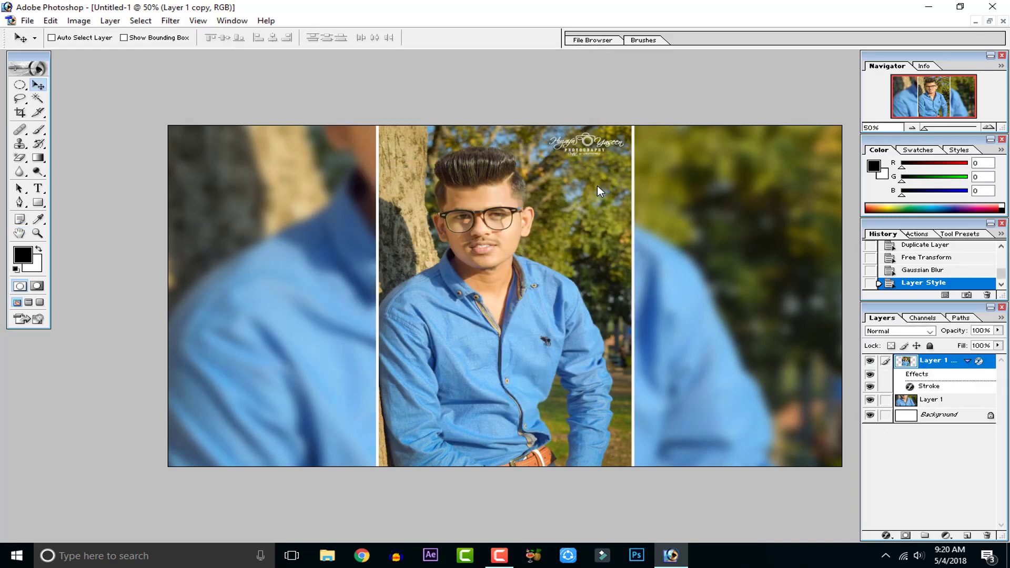